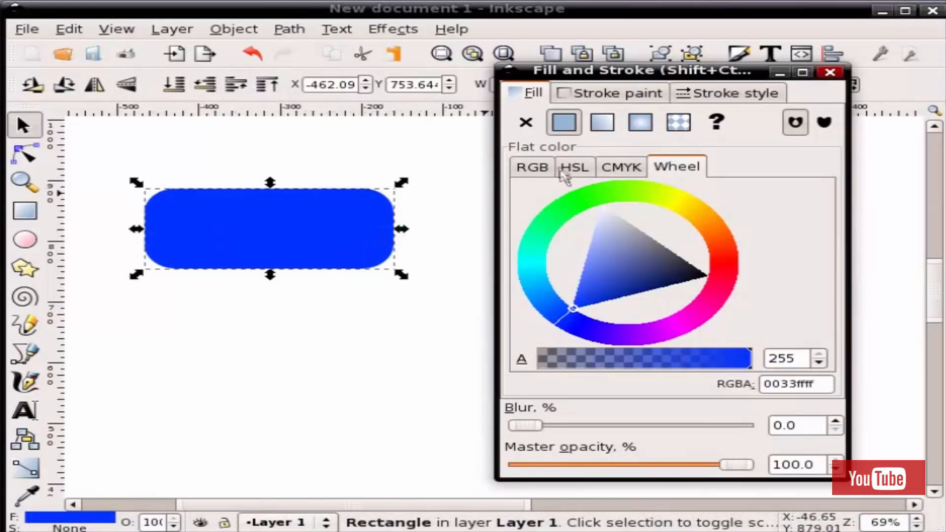
- Give the blue rounded rectangle a linear gradient fill and open that gradient for editing
{"action": "left_click", "coordinate": [603, 125]}
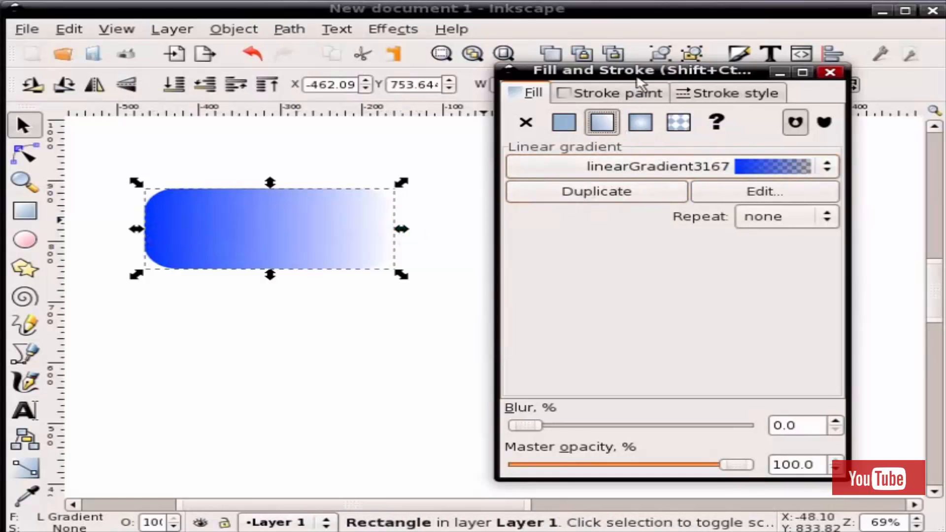
{"action": "left_click", "coordinate": [746, 197]}
{"action": "mouse_move", "coordinate": [774, 108]}
{"action": "left_mouse_down"}
{"action": "mouse_move", "coordinate": [683, 84]}
{"action": "mouse_move", "coordinate": [634, 53]}
{"action": "left_mouse_up"}
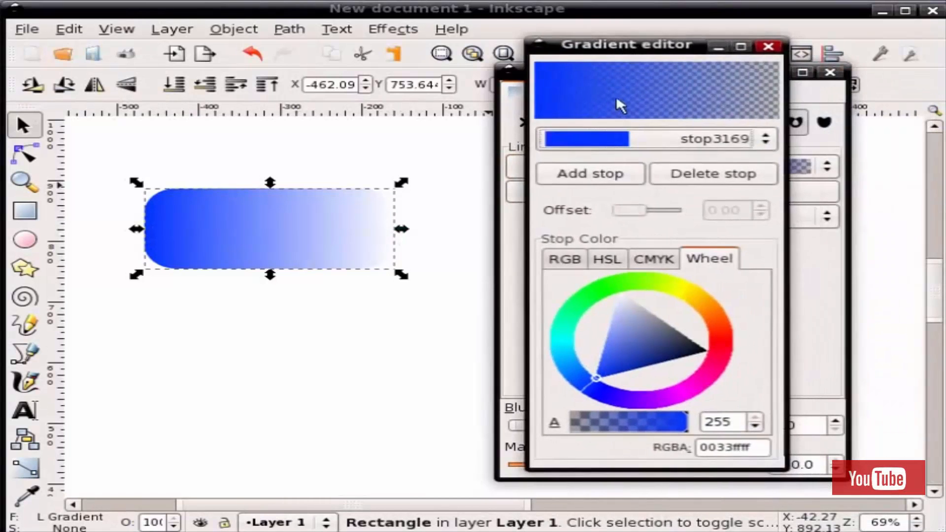
- Make the gradient's transparent end stop fully opaque and set its colour to the darker blue 0025bbff
{"action": "left_click", "coordinate": [670, 144]}
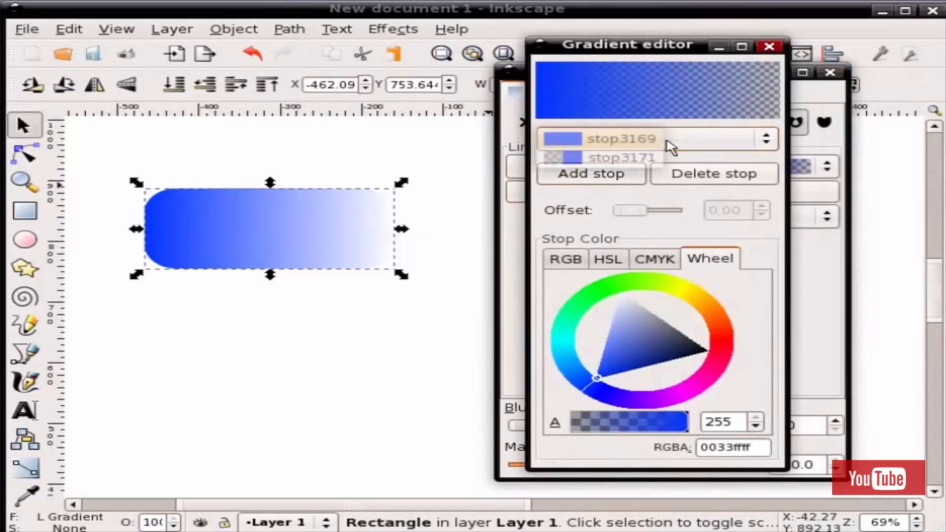
{"action": "left_click", "coordinate": [633, 158]}
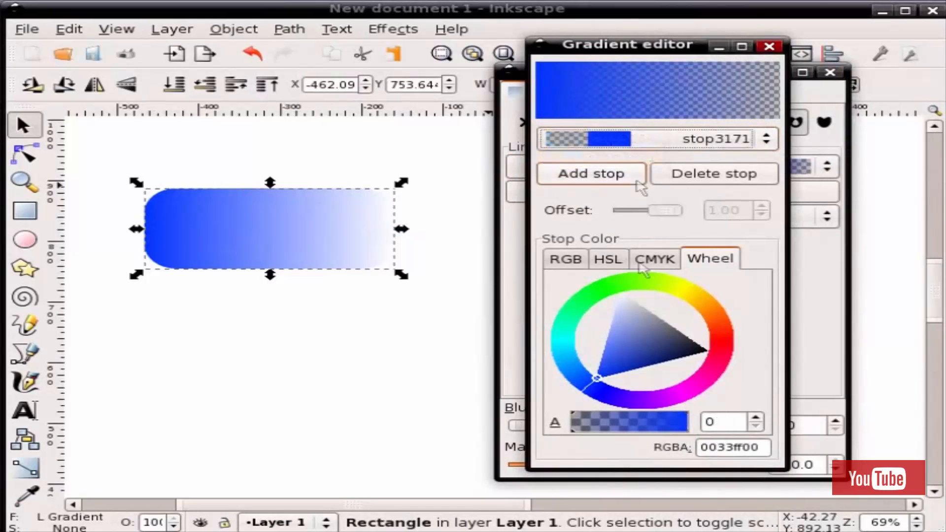
{"action": "left_click_drag", "start_coordinate": [572, 422], "coordinate": [697, 433]}
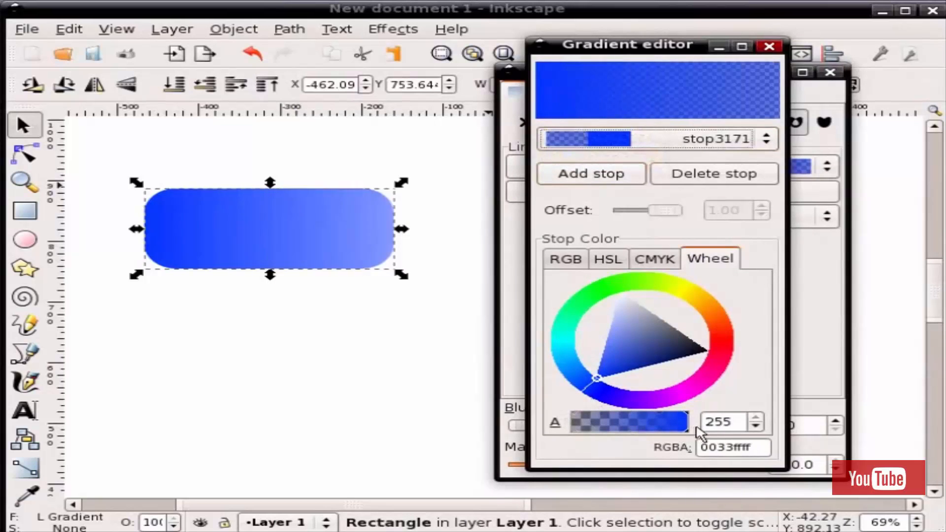
{"action": "left_click", "coordinate": [622, 370]}
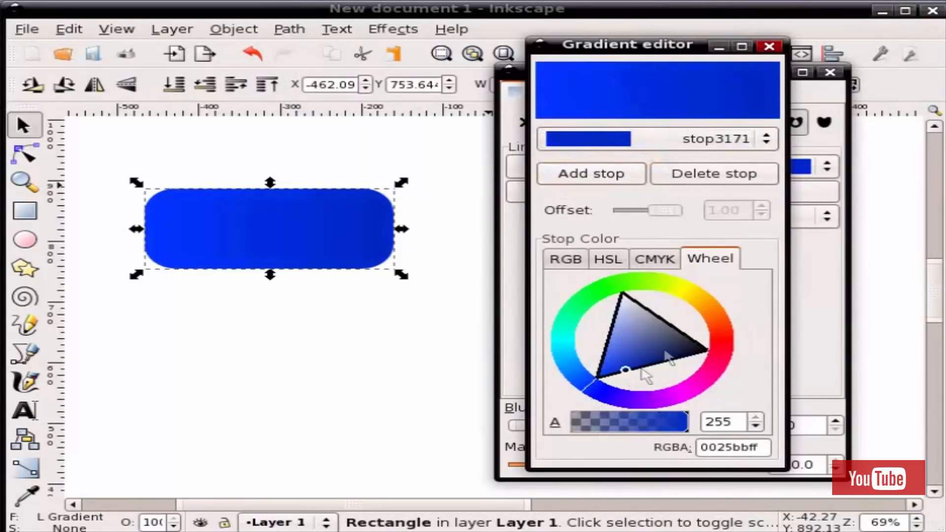
- Add a middle gradient stop, colour it dark navy 000d41ff and set its offset to 0.86
{"action": "left_click", "coordinate": [597, 184]}
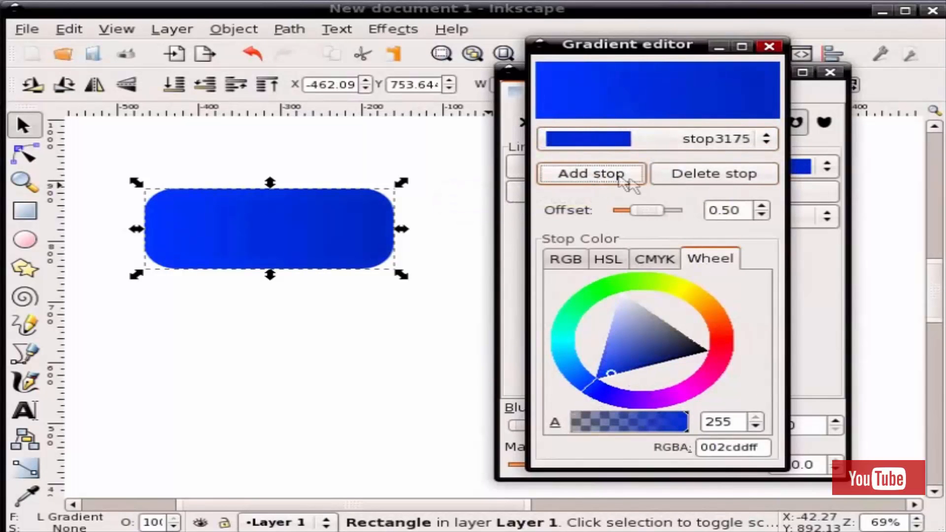
{"action": "left_click", "coordinate": [616, 139]}
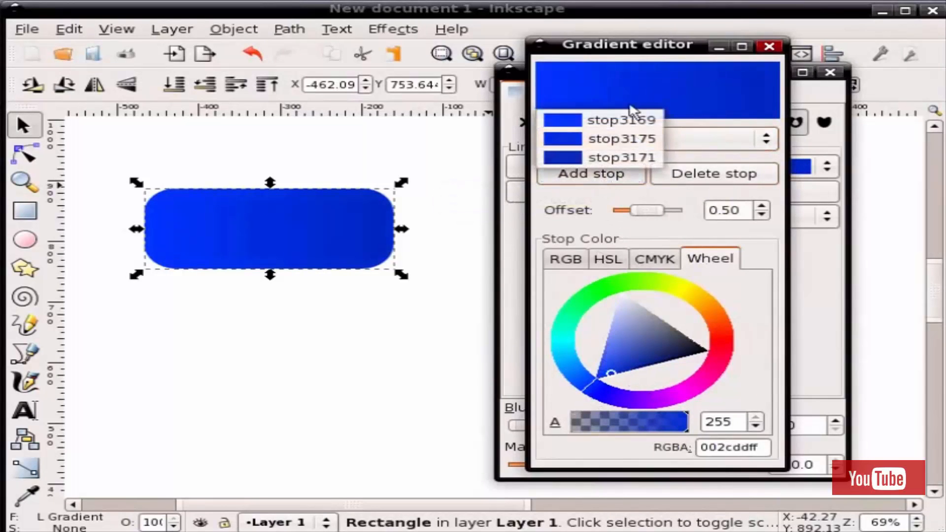
{"action": "left_click", "coordinate": [611, 141]}
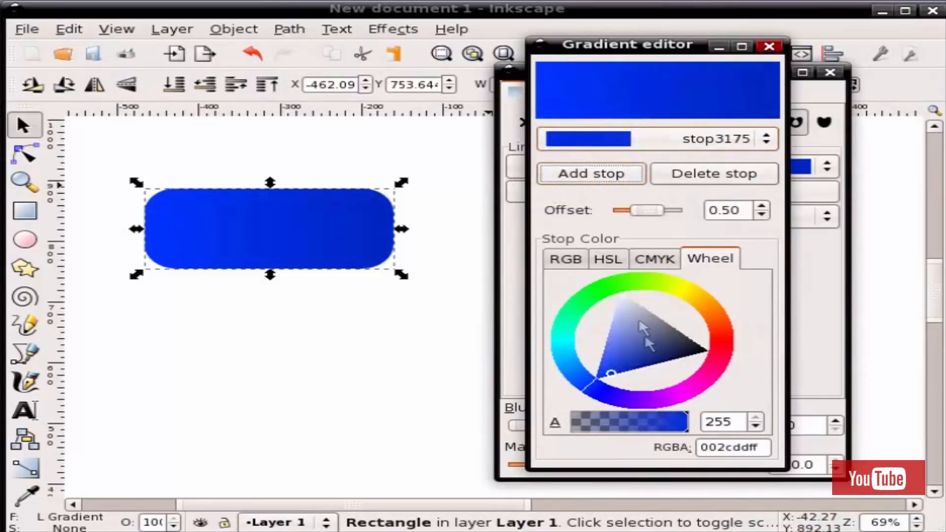
{"action": "left_click_drag", "start_coordinate": [613, 379], "coordinate": [688, 371]}
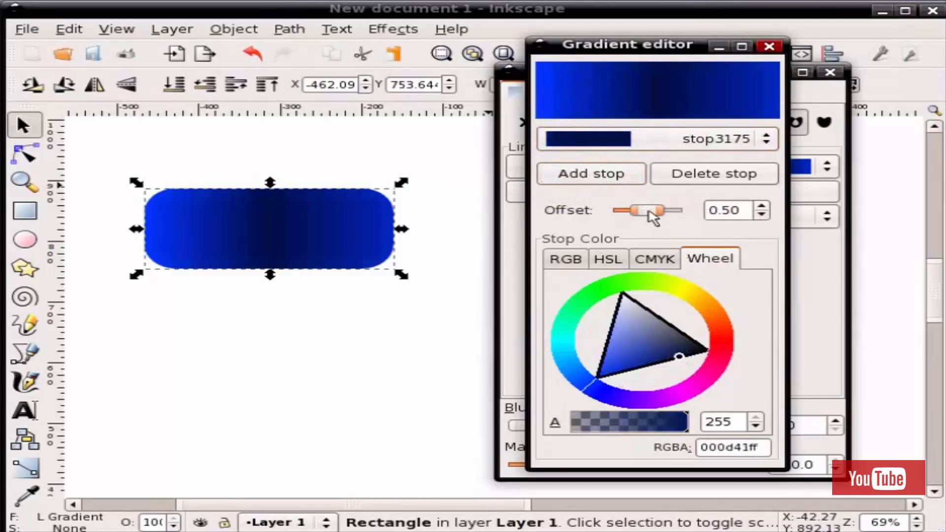
{"action": "left_click_drag", "start_coordinate": [640, 212], "coordinate": [651, 213]}
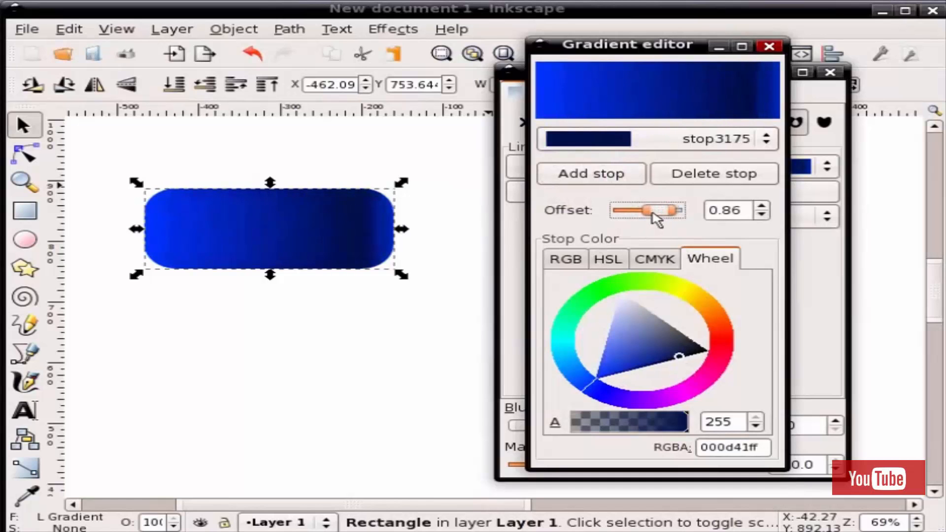
- Turn the rectangle's gradient vertical, starting at the middle of its upper edge and ending at its lower edge, and deselect the rectangle
{"action": "left_click", "coordinate": [224, 261]}
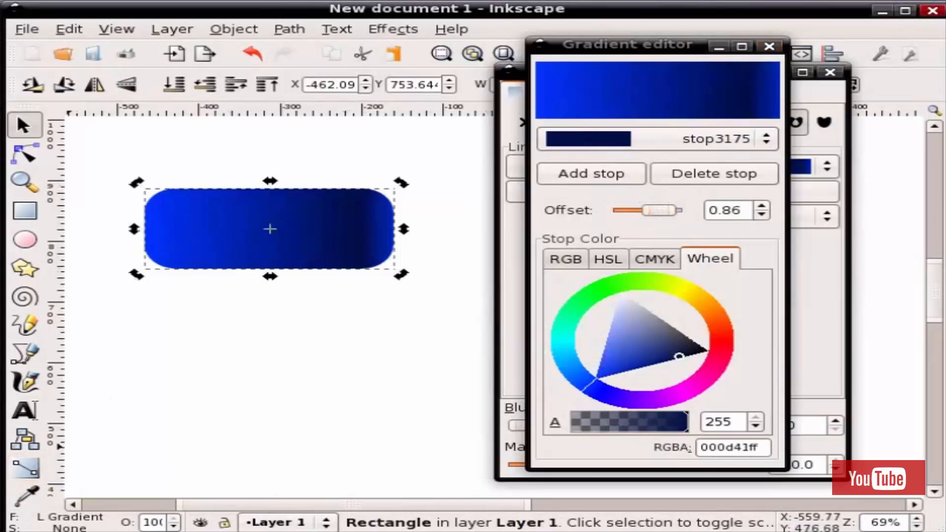
{"action": "key", "text": "r"}
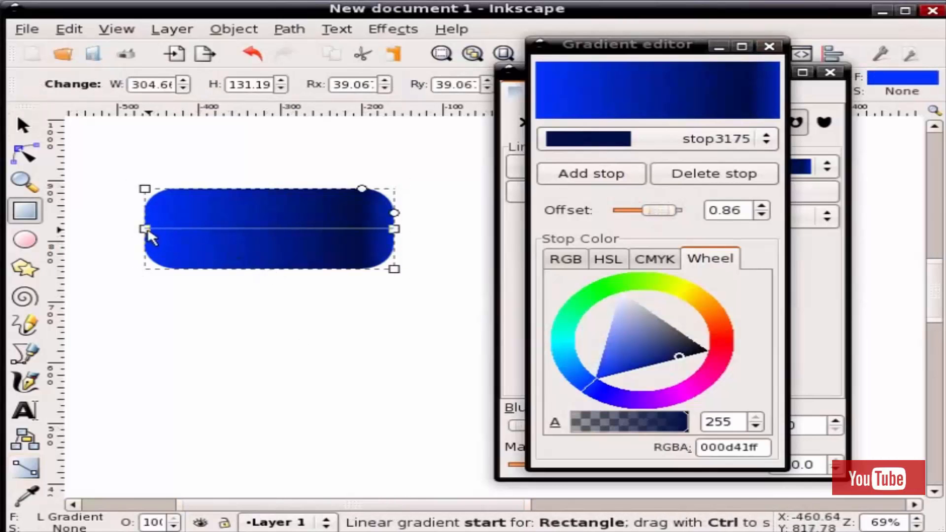
{"action": "left_click_drag", "start_coordinate": [145, 229], "coordinate": [263, 192]}
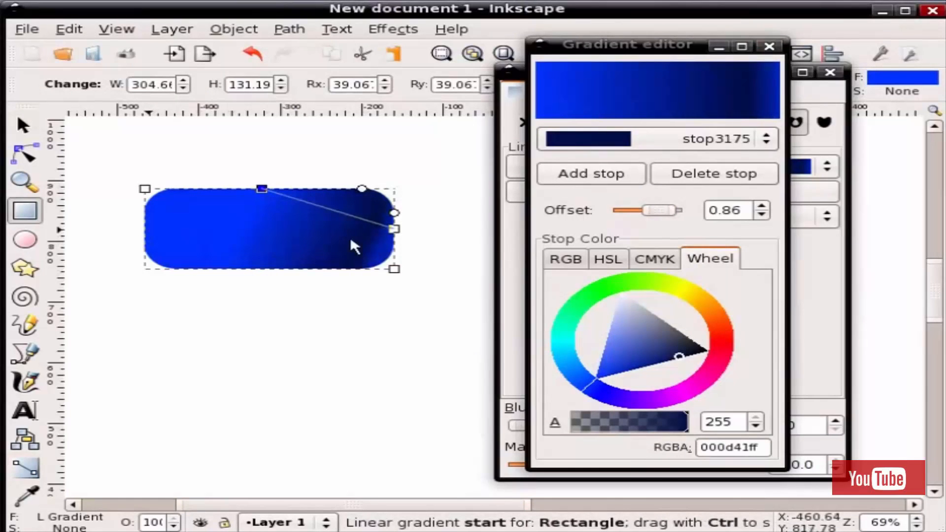
{"action": "left_click_drag", "start_coordinate": [394, 229], "coordinate": [262, 270]}
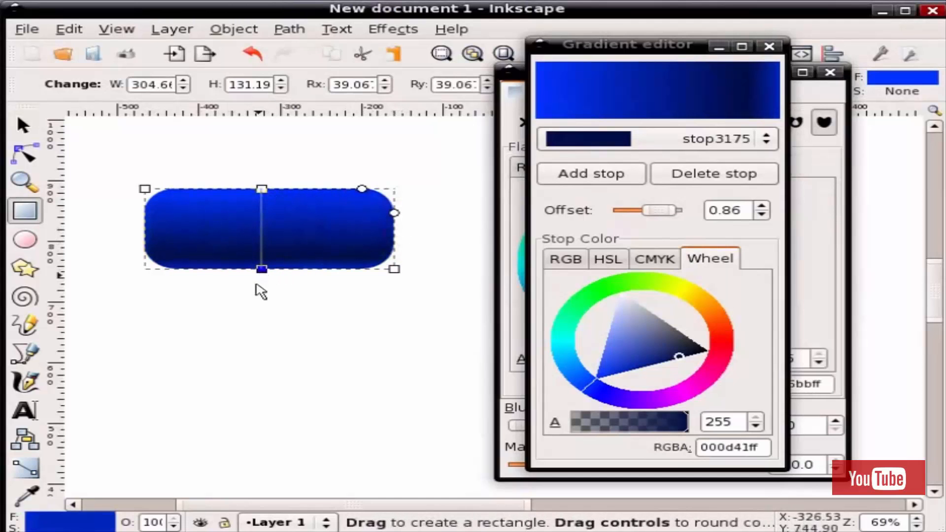
{"action": "key", "text": "F1"}
{"action": "left_click", "coordinate": [289, 329]}
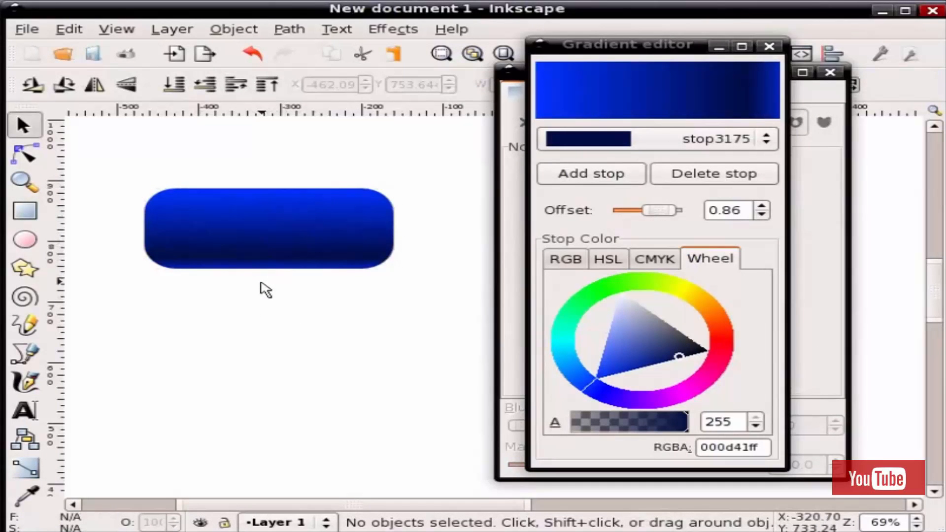
- Duplicate the gradient rectangle in place and give the copy a flat orange fill, ff4f00ff
{"action": "left_click", "coordinate": [234, 234]}
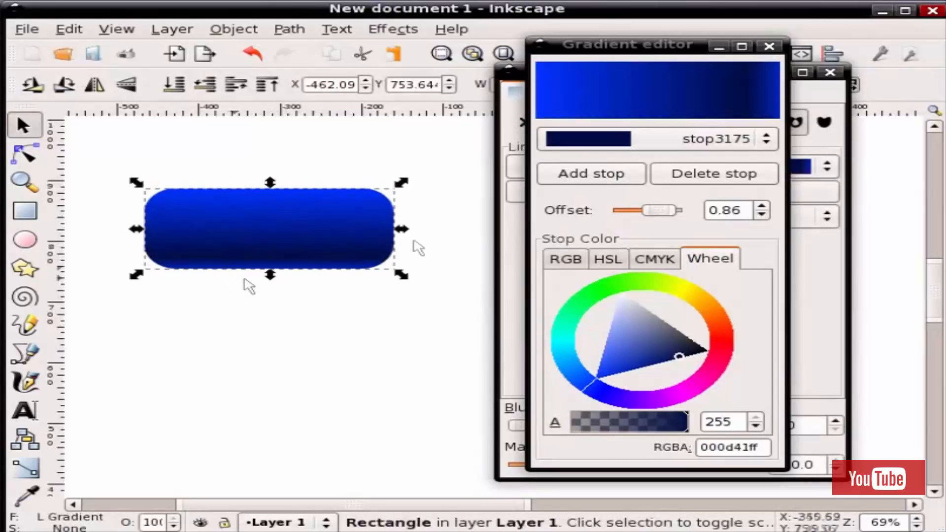
{"action": "left_click", "coordinate": [770, 47]}
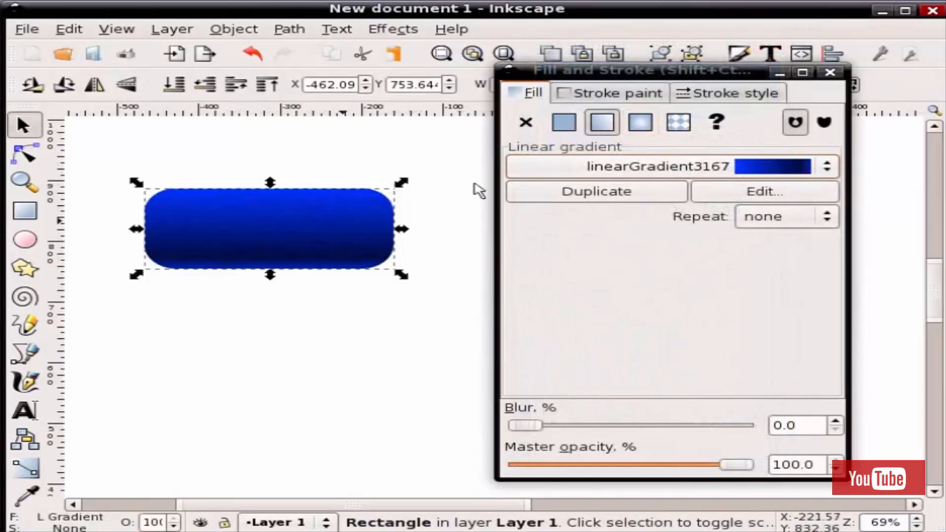
{"action": "left_click", "coordinate": [564, 124]}
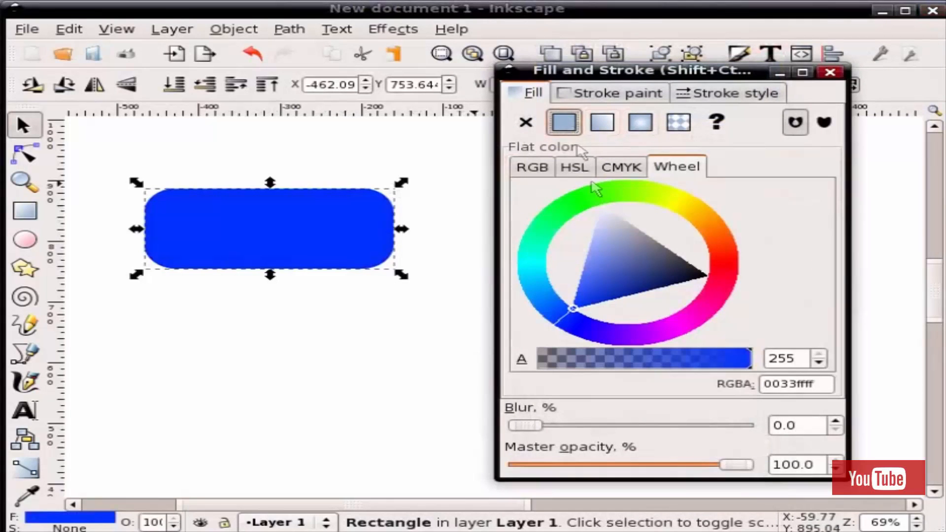
{"action": "left_click", "coordinate": [718, 240]}
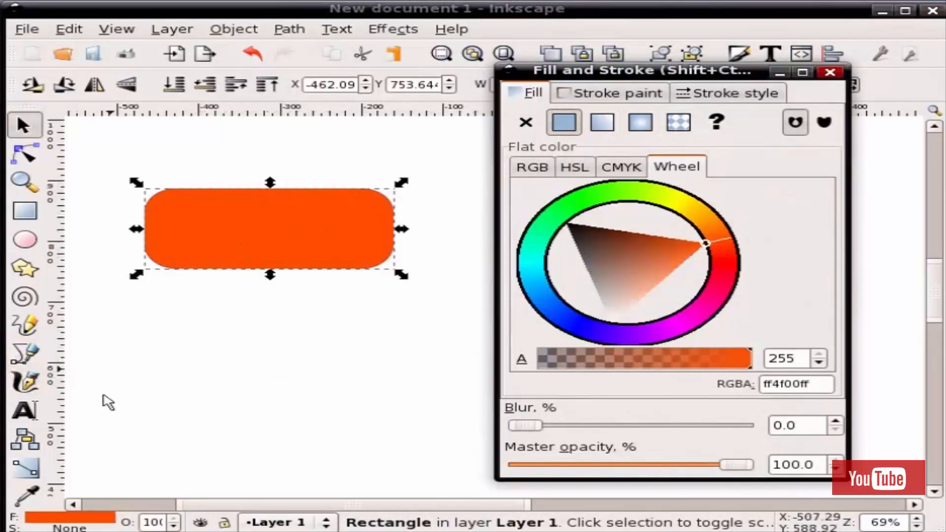
- Draw a closed Bezier path wider than the orange rectangle, with its downward-curving lower edge crossing the rectangle's upper part
{"action": "left_click", "coordinate": [25, 355]}
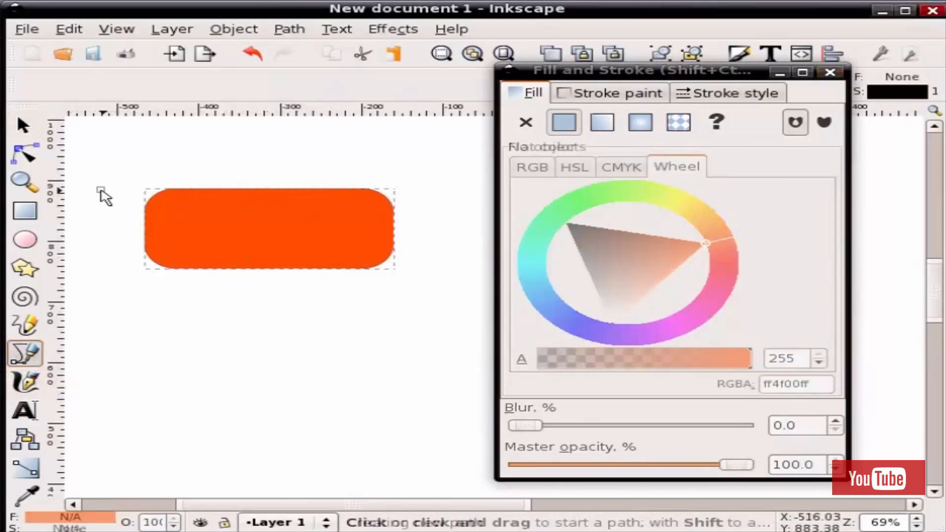
{"action": "mouse_move", "coordinate": [101, 190]}
{"action": "left_mouse_down"}
{"action": "mouse_move", "coordinate": [289, 258]}
{"action": "mouse_move", "coordinate": [275, 252]}
{"action": "left_mouse_up"}
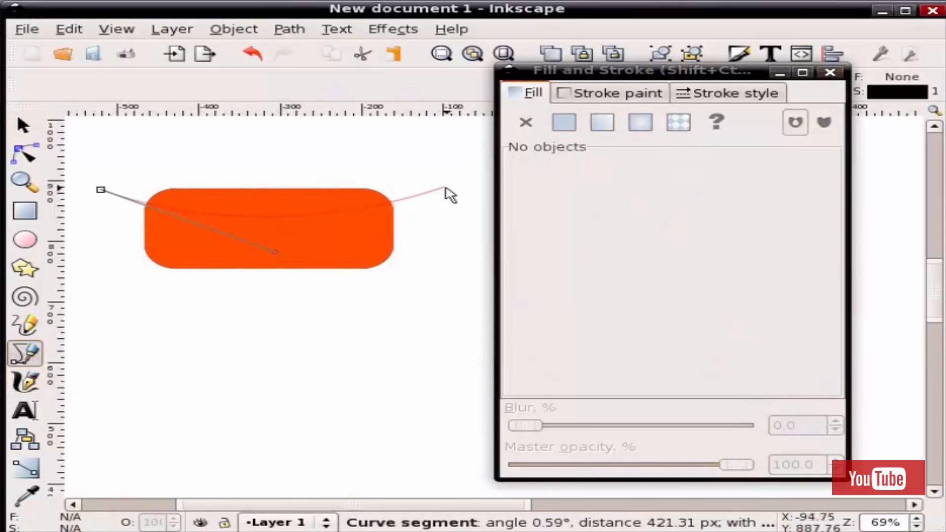
{"action": "left_click", "coordinate": [446, 188]}
{"action": "left_click", "coordinate": [414, 122]}
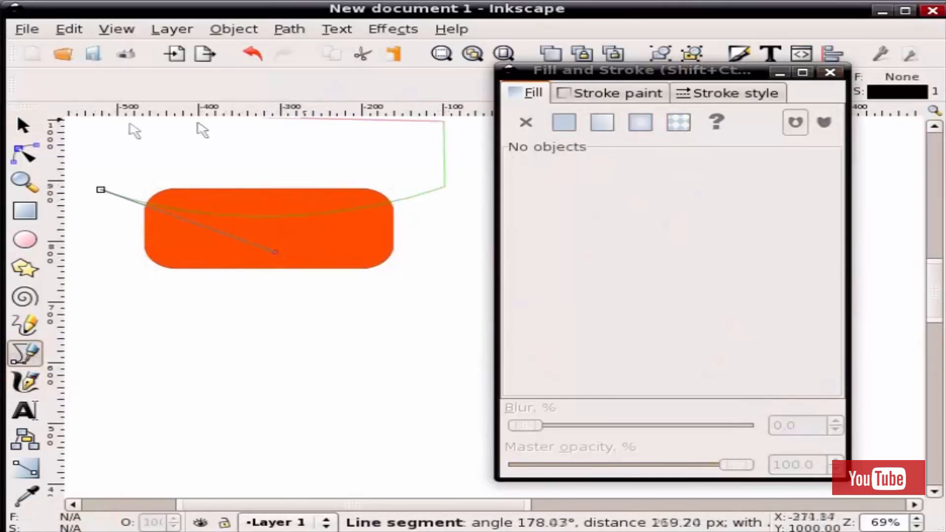
{"action": "left_click", "coordinate": [97, 127]}
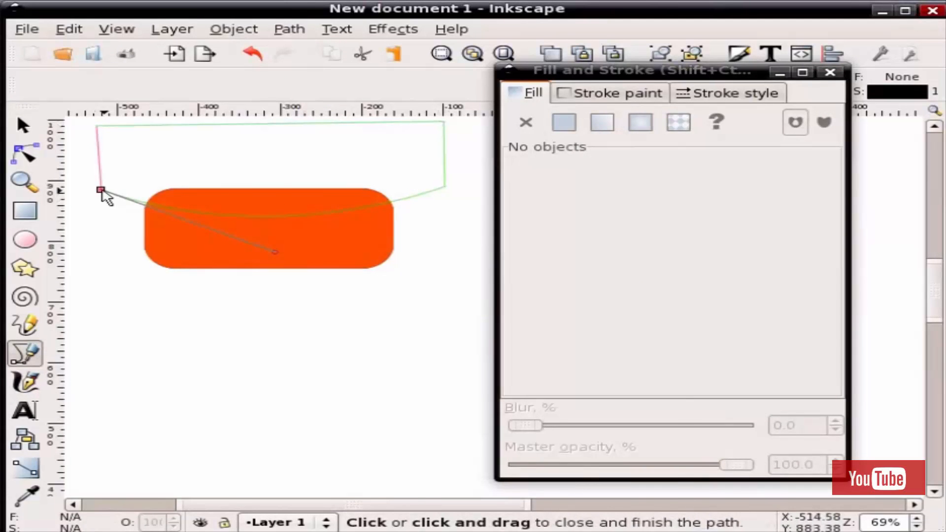
{"action": "left_click", "coordinate": [100, 190]}
{"action": "key", "text": "space"}
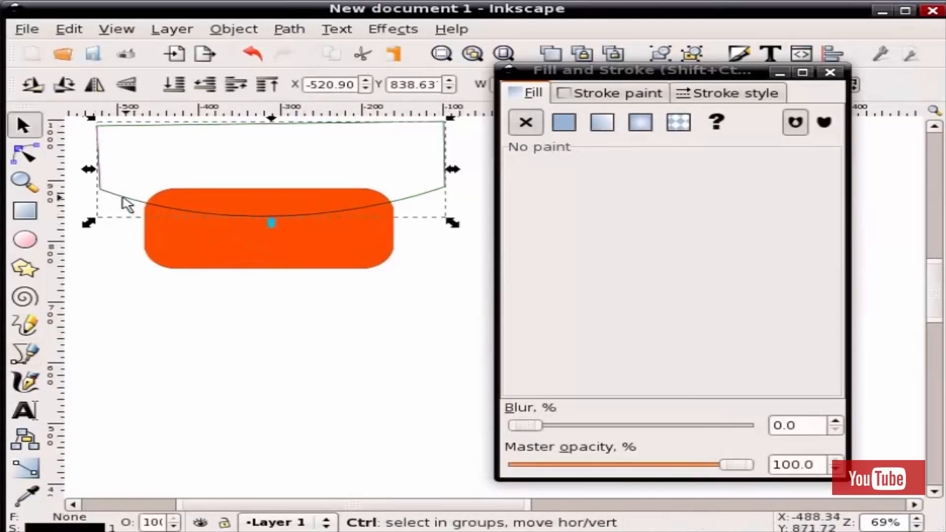
- Lower the curved path over the orange rectangle and reduce the two shapes to their intersection
{"action": "left_click_drag", "start_coordinate": [123, 208], "coordinate": [124, 234]}
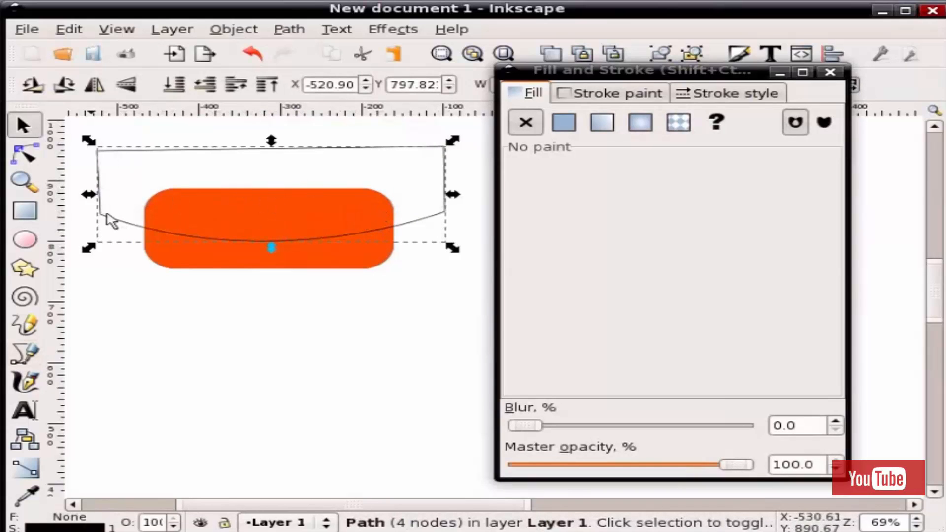
{"action": "left_click", "coordinate": [217, 221], "text": "shift"}
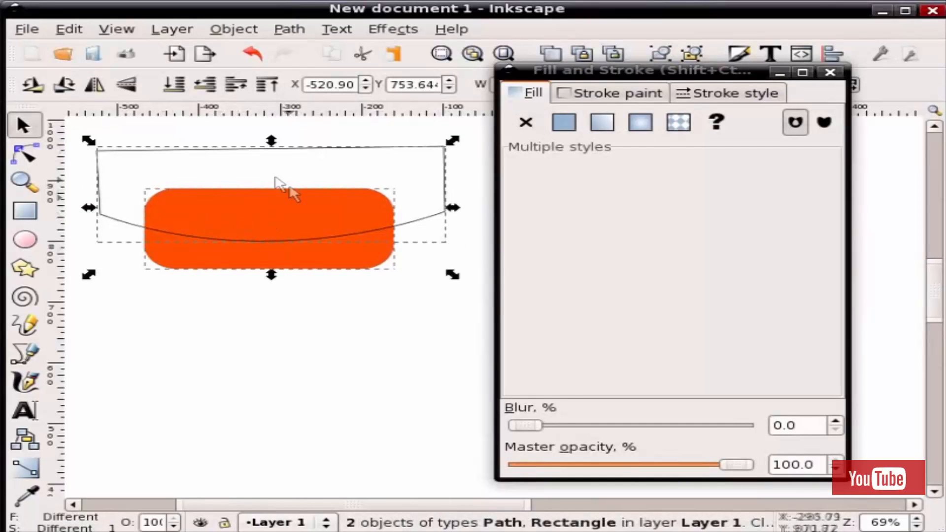
{"action": "left_click", "coordinate": [291, 31]}
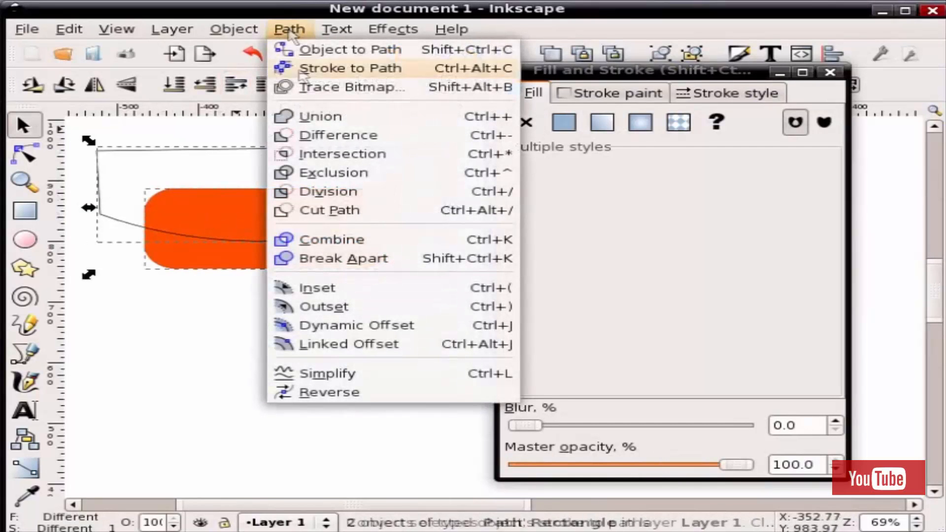
{"action": "left_click", "coordinate": [325, 155]}
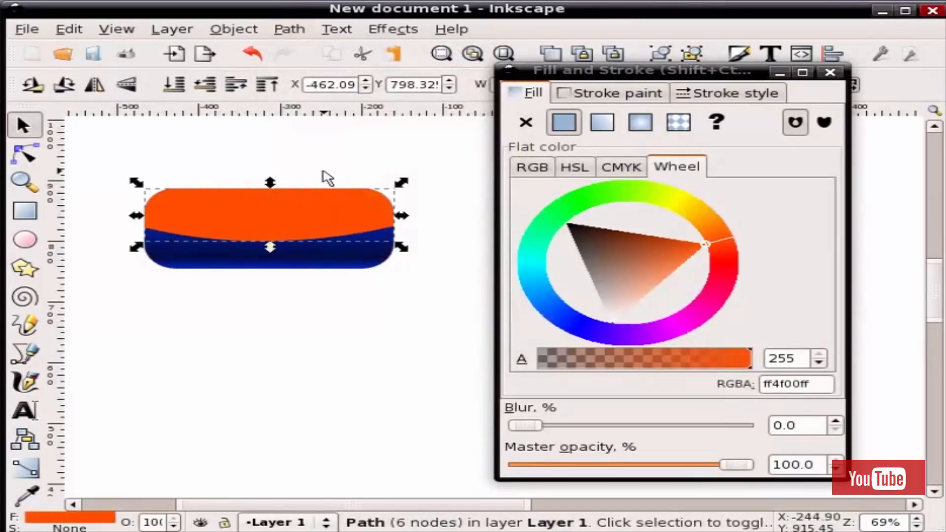
- Convert the orange shape to a path and shrink it slightly inside the blue button with a dynamic offset
{"action": "left_click", "coordinate": [276, 205]}
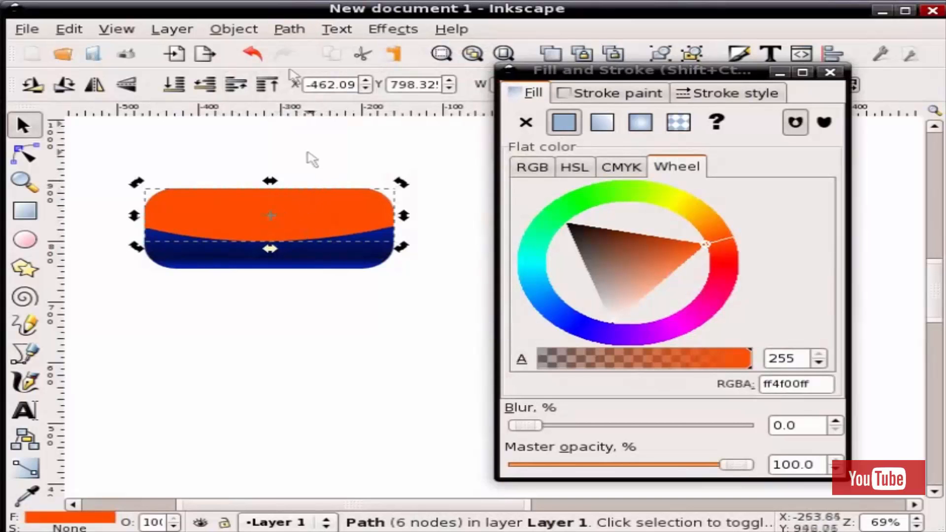
{"action": "left_click", "coordinate": [290, 30]}
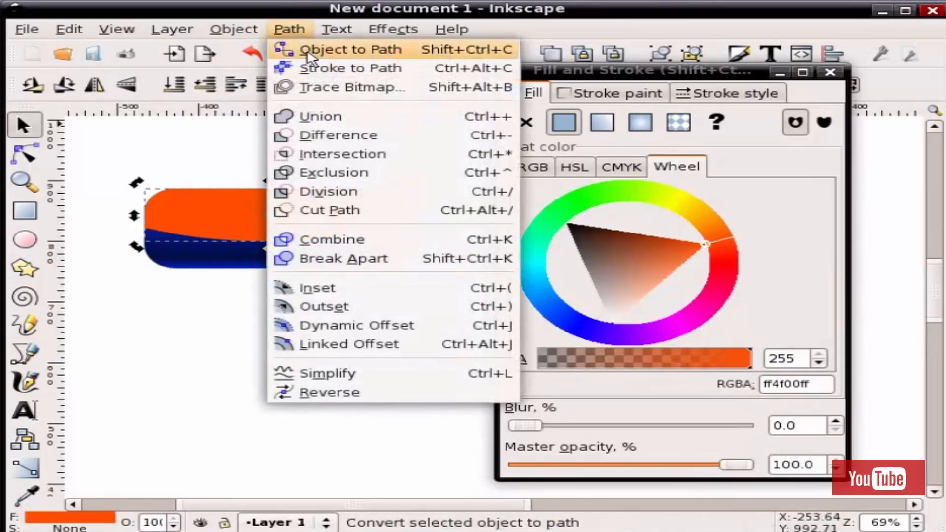
{"action": "left_click", "coordinate": [309, 51]}
{"action": "key", "text": "n"}
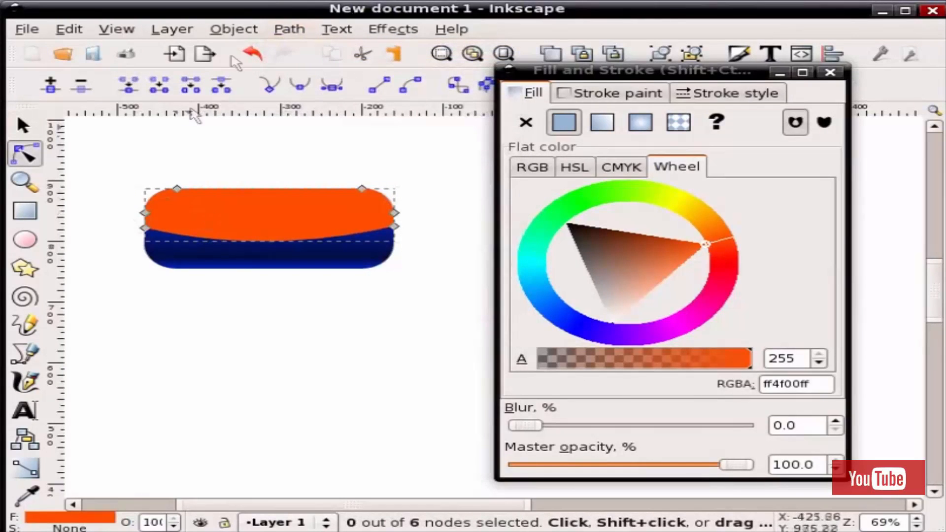
{"action": "left_click", "coordinate": [289, 30]}
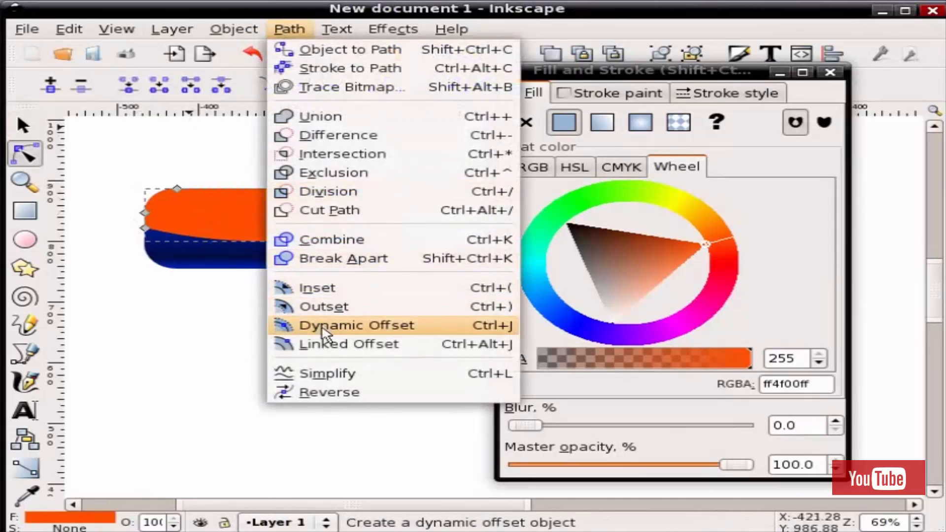
{"action": "left_click", "coordinate": [323, 329]}
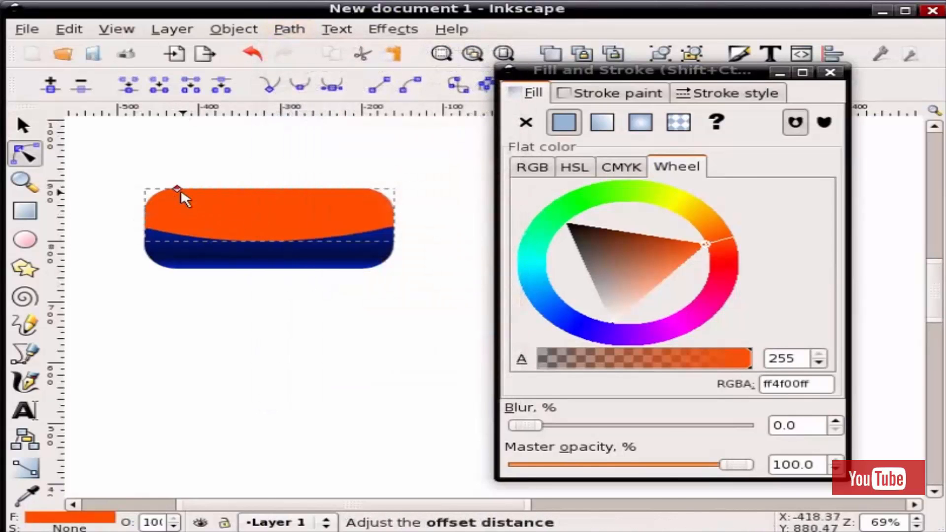
{"action": "left_click_drag", "start_coordinate": [182, 190], "coordinate": [184, 200]}
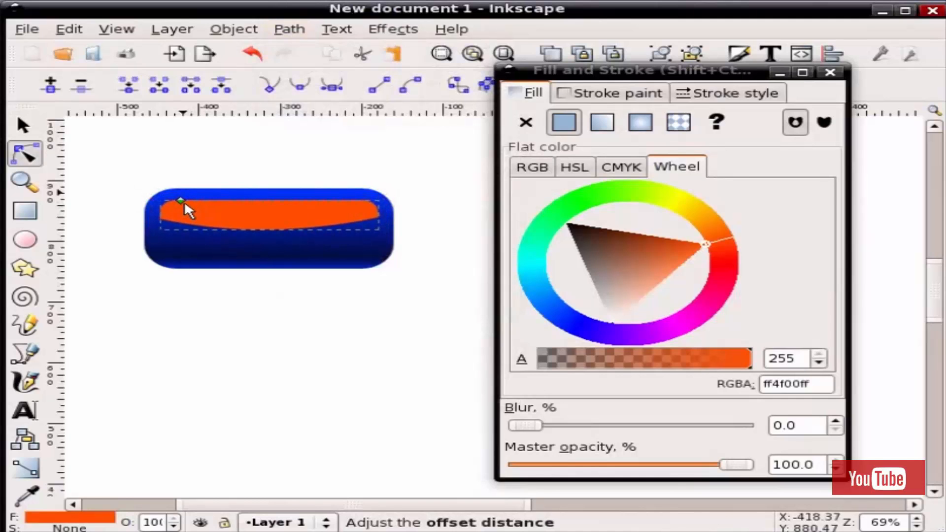
- Convert the inset orange highlight shape to a plain path
{"action": "key", "text": "F1"}
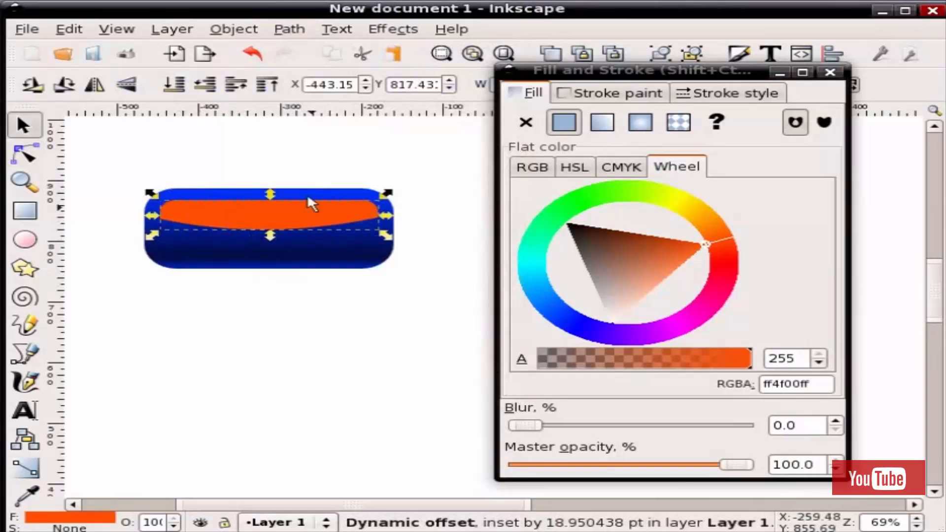
{"action": "left_click", "coordinate": [286, 31]}
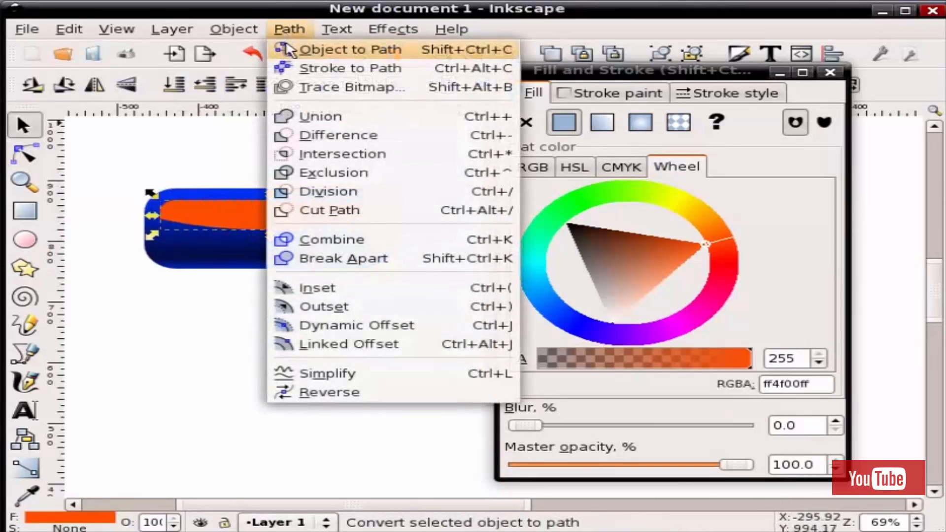
{"action": "left_click", "coordinate": [288, 49]}
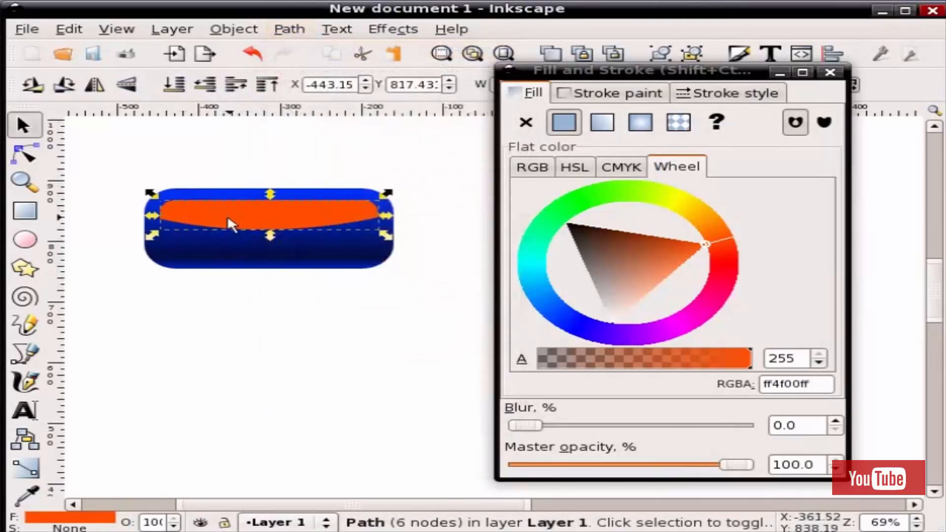
- Expand the orange path by about 12.8 pt with a new dynamic offset so it ends just inside the blue button's edge
{"action": "key", "text": "F2"}
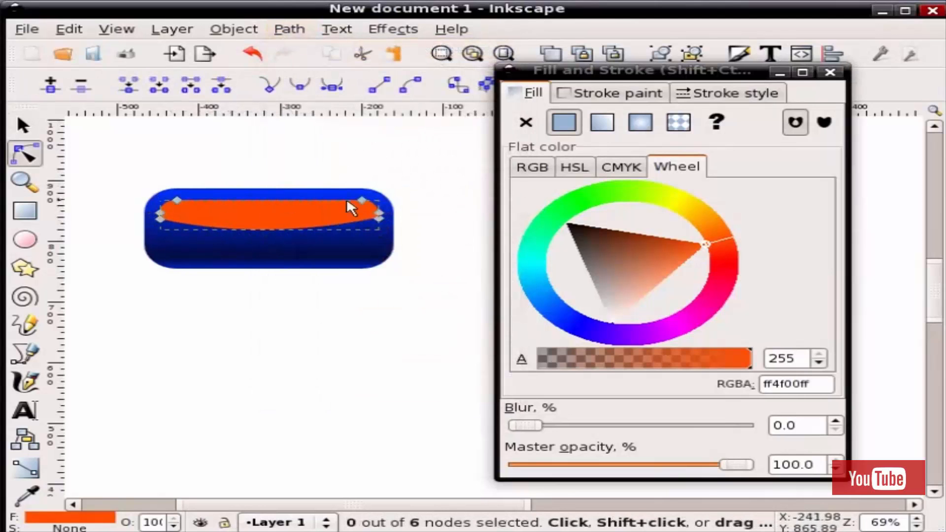
{"action": "left_click", "coordinate": [290, 28]}
{"action": "left_click", "coordinate": [348, 325]}
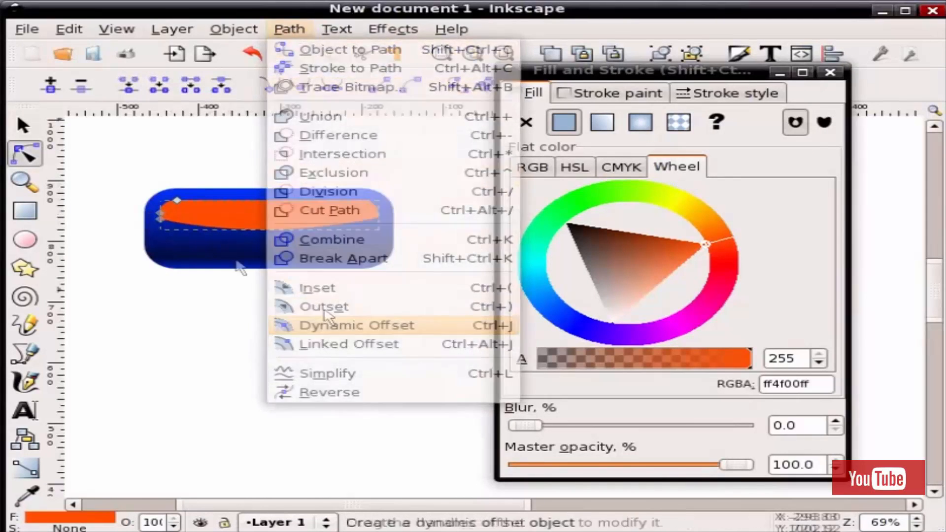
{"action": "left_click_drag", "start_coordinate": [178, 198], "coordinate": [168, 192]}
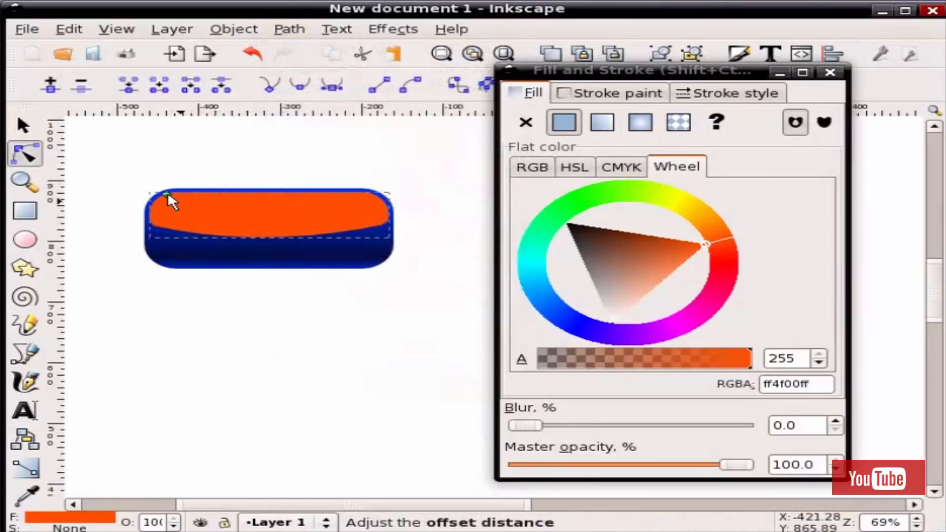
{"action": "scroll", "coordinate": [143, 232], "scroll_direction": "up", "scroll_amount": 4, "text": "ctrl"}
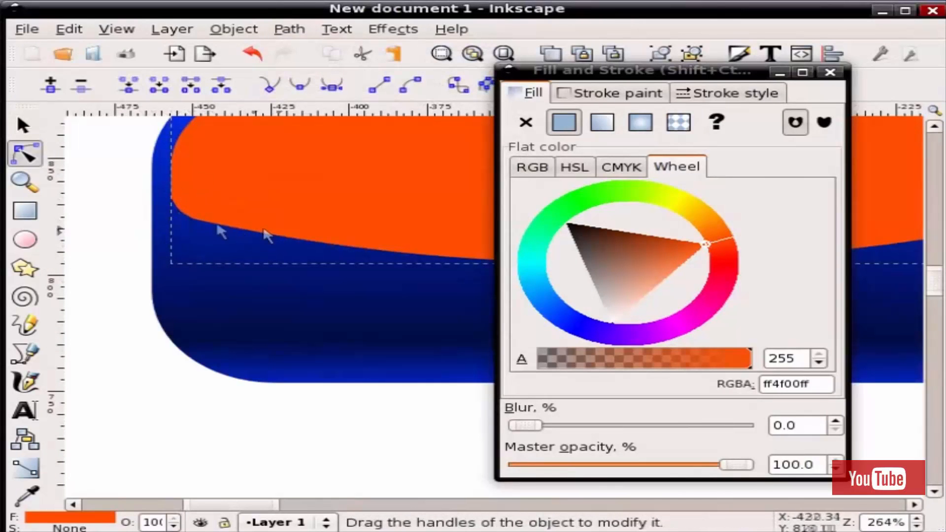
{"action": "scroll", "coordinate": [191, 218], "scroll_direction": "down", "scroll_amount": 2, "text": "ctrl"}
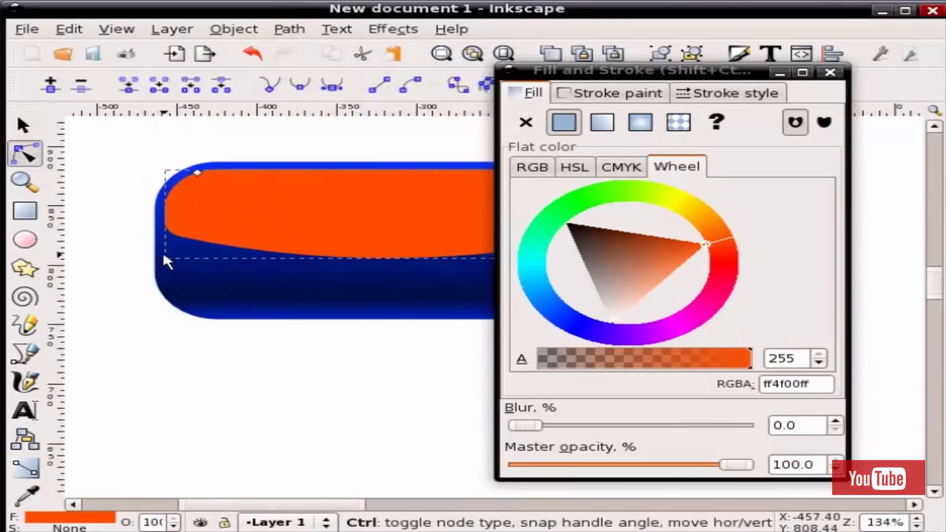
{"action": "scroll", "coordinate": [164, 256], "scroll_direction": "down", "scroll_amount": 2, "text": "ctrl"}
{"action": "scroll", "coordinate": [261, 256], "scroll_direction": "up", "scroll_amount": 2, "text": "ctrl"}
{"action": "scroll", "coordinate": [262, 261], "scroll_direction": "down", "scroll_amount": 2, "text": "ctrl"}
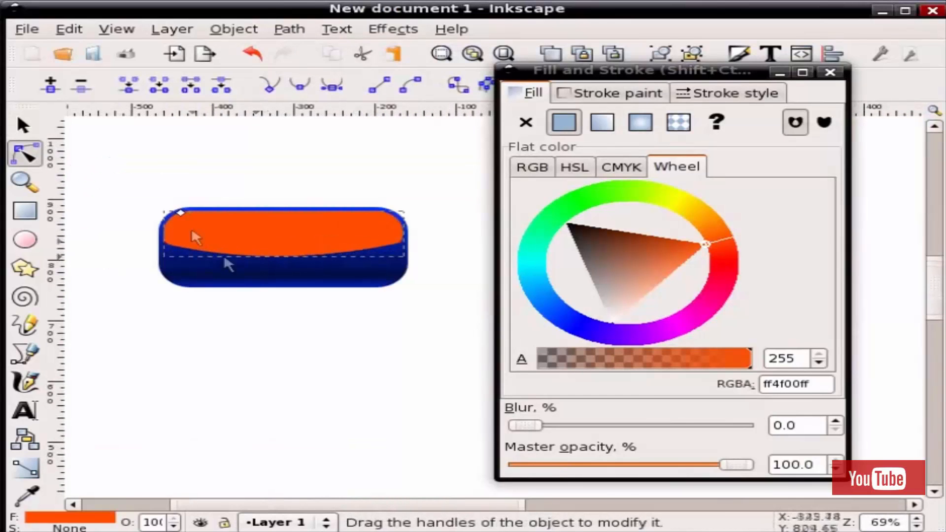
- Fill the highlight shape with white, ffffffff, and give it a vertical linear gradient fading downward to transparent
{"action": "key", "text": "s"}
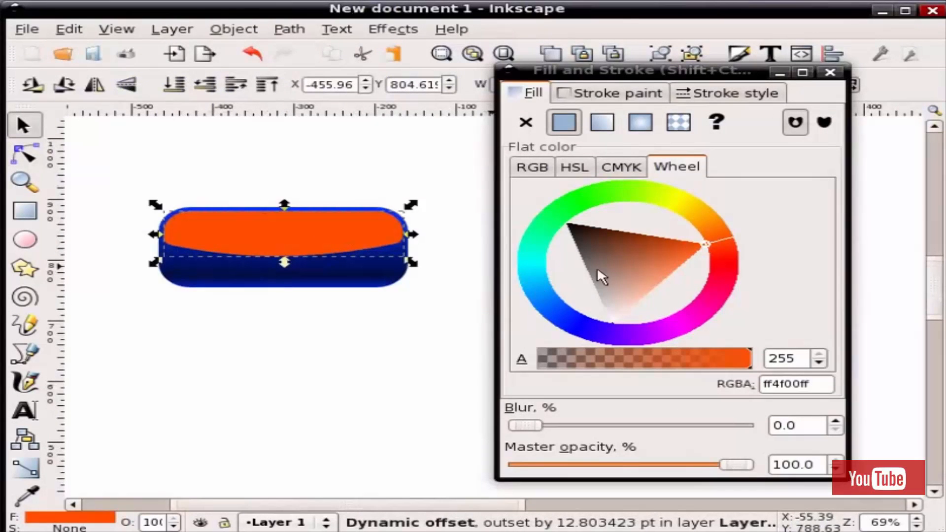
{"action": "left_click_drag", "start_coordinate": [655, 266], "coordinate": [612, 338]}
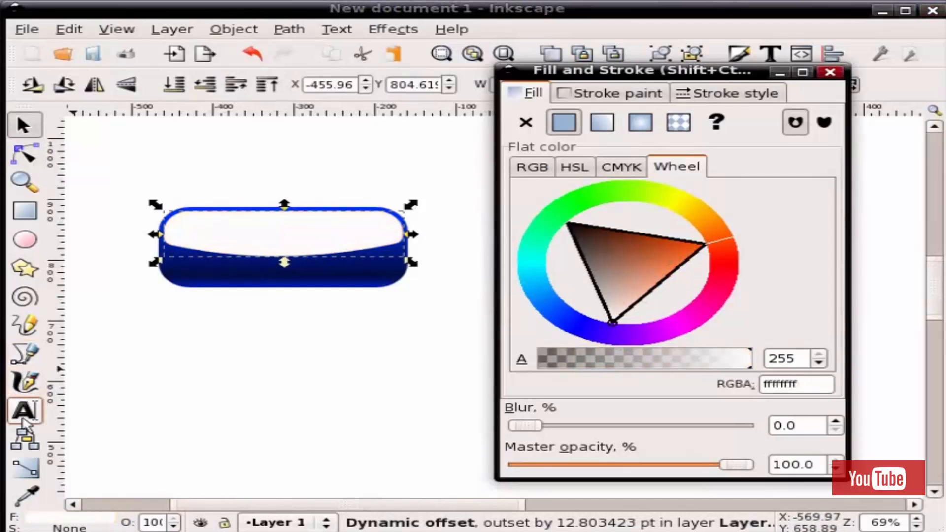
{"action": "left_click", "coordinate": [22, 474]}
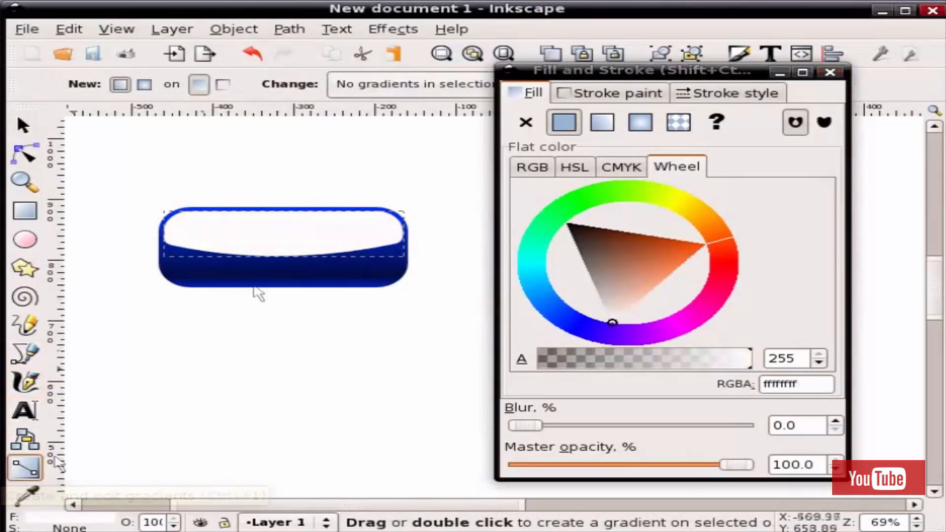
{"action": "left_click_drag", "start_coordinate": [277, 193], "coordinate": [277, 268]}
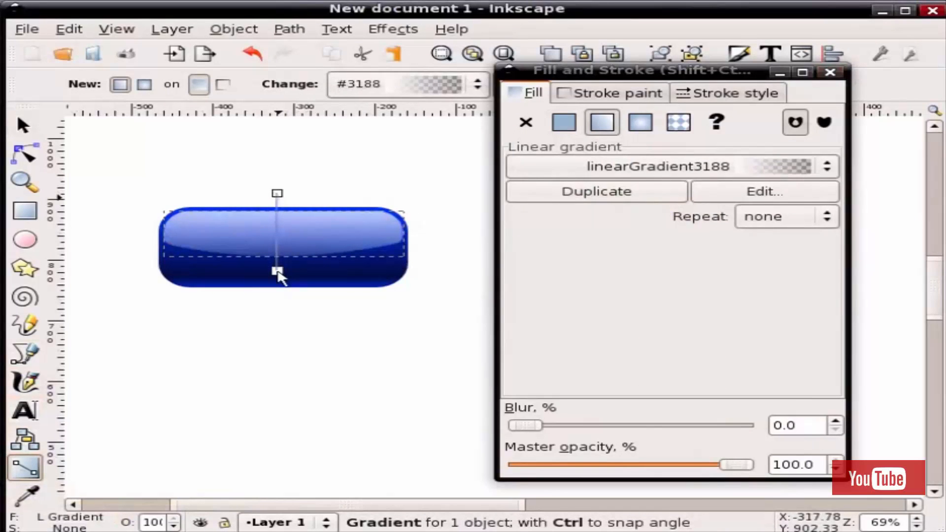
{"action": "key", "text": "F1"}
{"action": "left_click", "coordinate": [282, 338]}
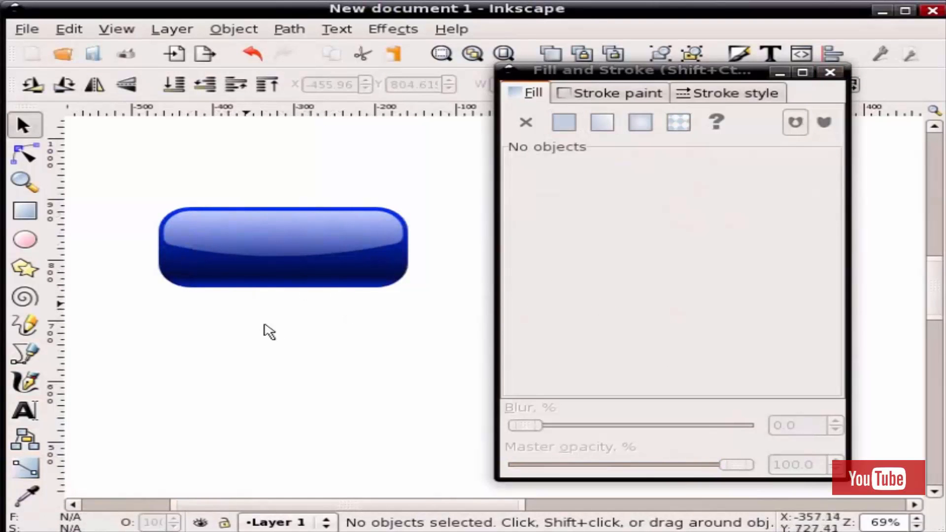
- Draw a large rounded star with 3 corners in the empty area below the button and fill it with b57070ff
{"action": "scroll", "coordinate": [287, 326], "scroll_direction": "down", "scroll_amount": 10}
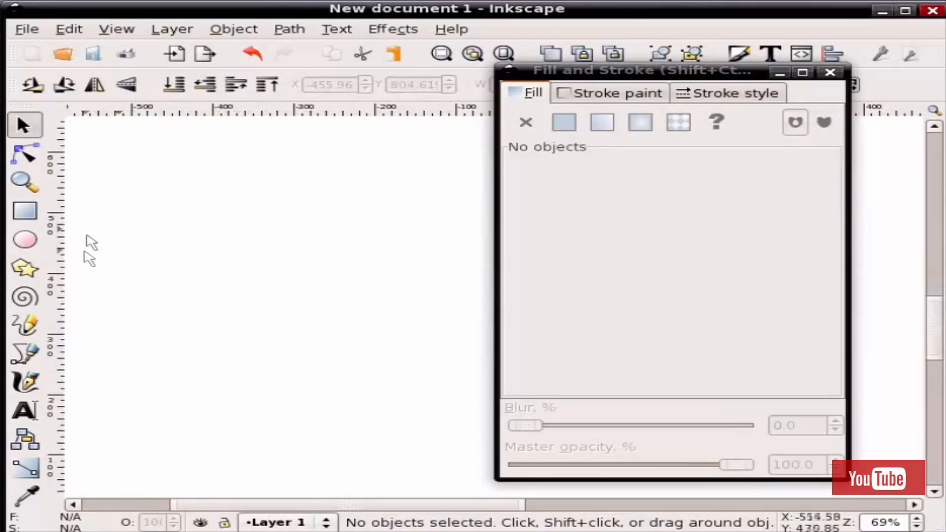
{"action": "left_click", "coordinate": [18, 271]}
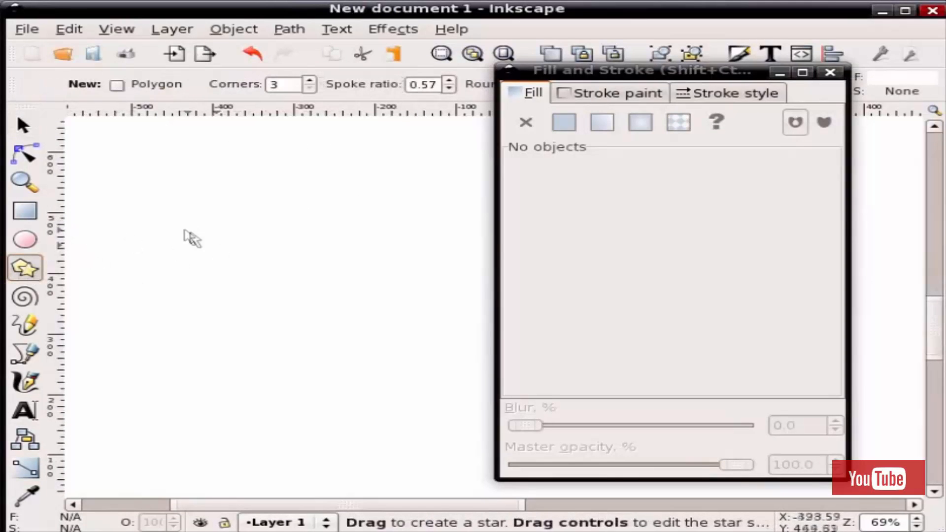
{"action": "mouse_move", "coordinate": [186, 237]}
{"action": "left_mouse_down"}
{"action": "mouse_move", "coordinate": [260, 296]}
{"action": "mouse_move", "coordinate": [262, 286]}
{"action": "left_mouse_up"}
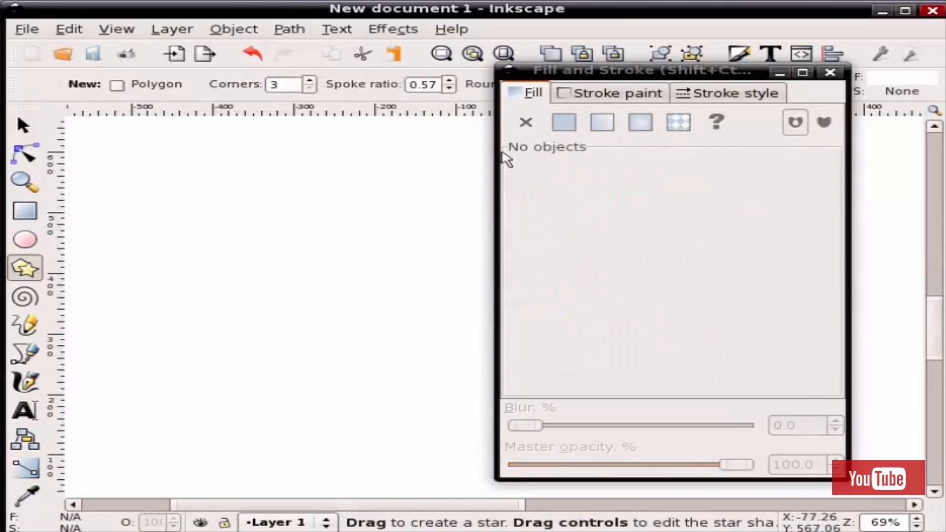
{"action": "left_click_drag", "start_coordinate": [183, 203], "coordinate": [304, 279]}
{"action": "left_click", "coordinate": [620, 268]}
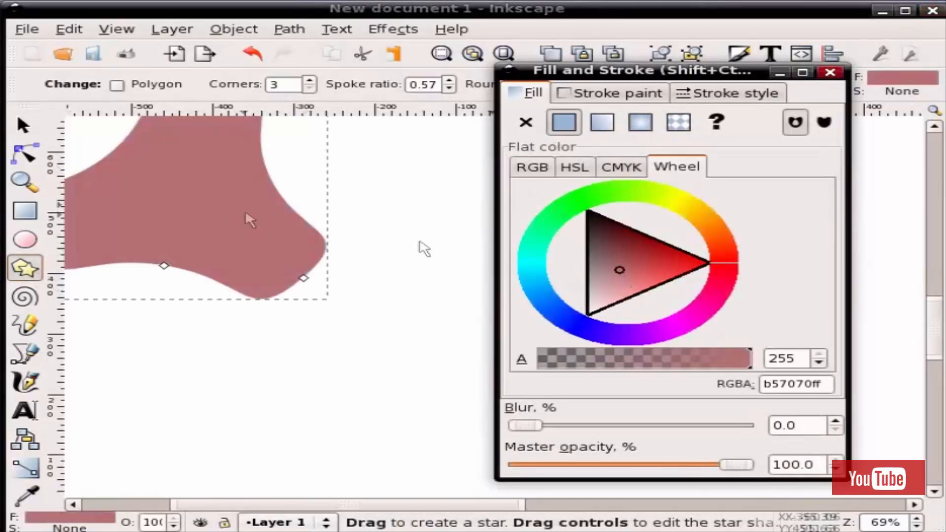
- Move the rounded star down and to the right so it sits fully inside the visible canvas area
{"action": "key", "text": "s"}
{"action": "left_click_drag", "start_coordinate": [217, 213], "coordinate": [326, 291]}
{"action": "left_click", "coordinate": [398, 347]}
{"action": "mouse_move", "coordinate": [450, 383]}
{"action": "left_mouse_down"}
{"action": "mouse_move", "coordinate": [466, 355]}
{"action": "mouse_move", "coordinate": [450, 369]}
{"action": "left_mouse_up"}
{"action": "left_click", "coordinate": [386, 326]}
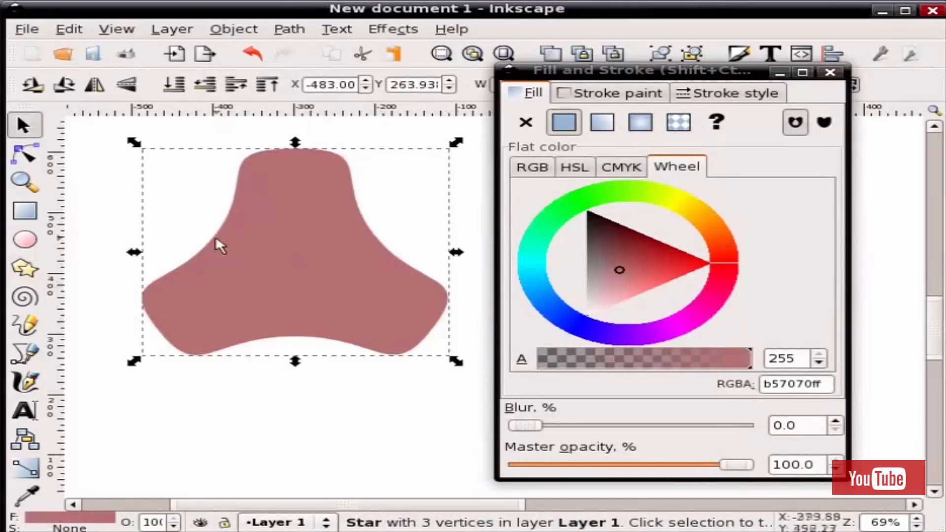
{"action": "left_click", "coordinate": [114, 212]}
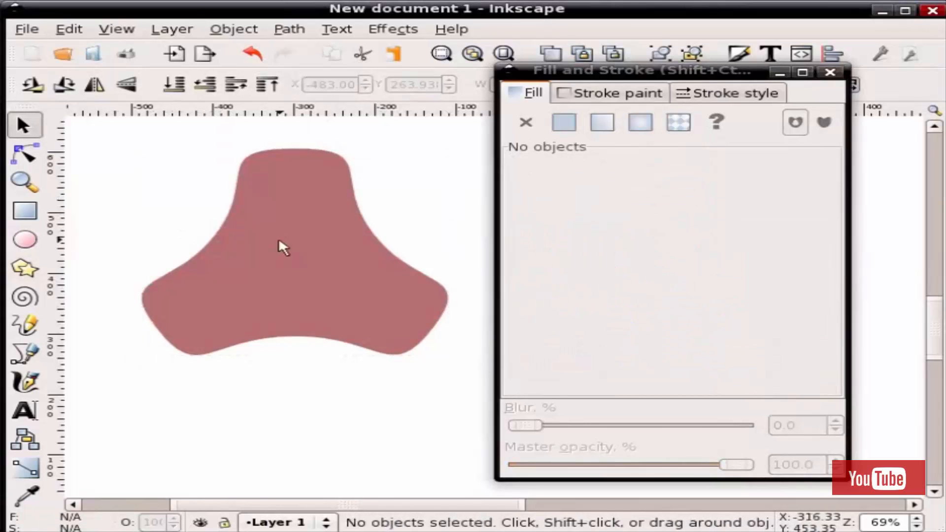
- Change the star's flat fill to a strong red, d20202ff
{"action": "left_click", "coordinate": [283, 245]}
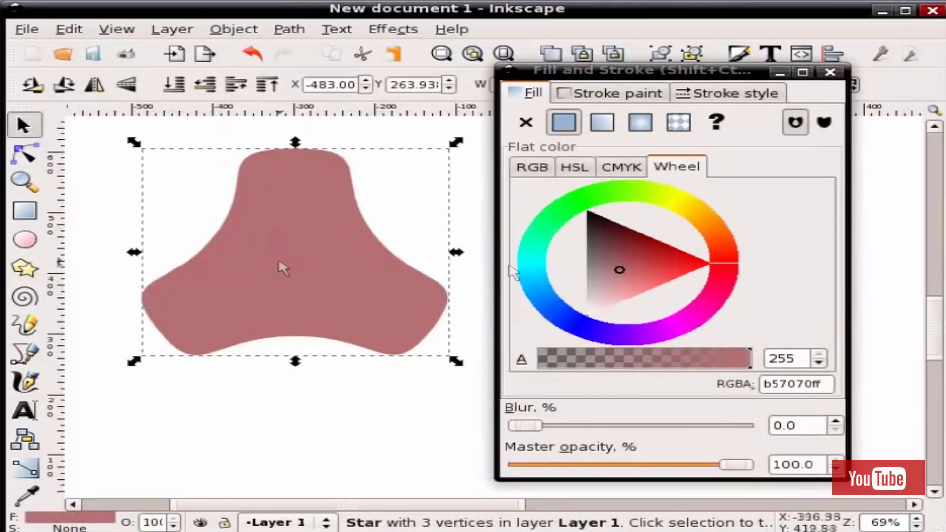
{"action": "left_click_drag", "start_coordinate": [622, 270], "coordinate": [687, 256]}
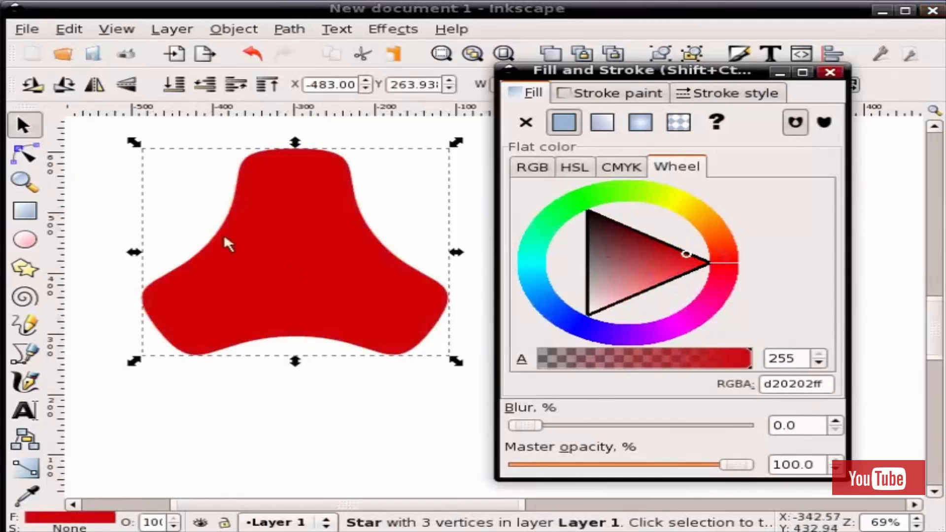
{"action": "left_click", "coordinate": [242, 253]}
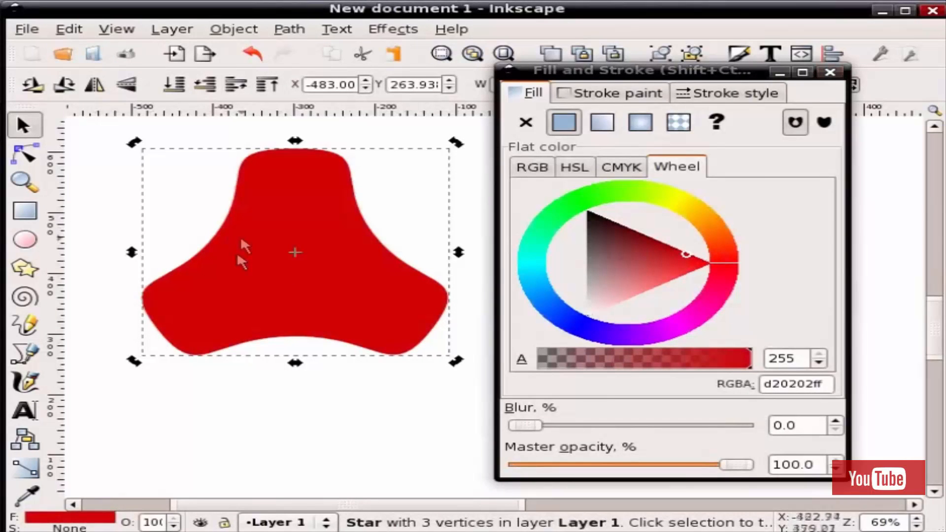
- Apply a linear gradient to the star and make its end stop a fully opaque dark red, 8c0000ff
{"action": "left_click", "coordinate": [602, 122]}
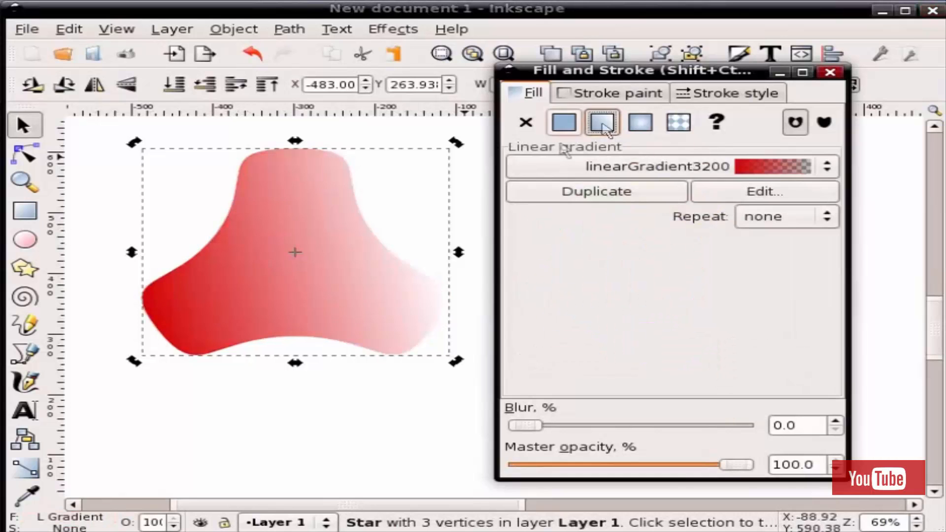
{"action": "left_click", "coordinate": [717, 170]}
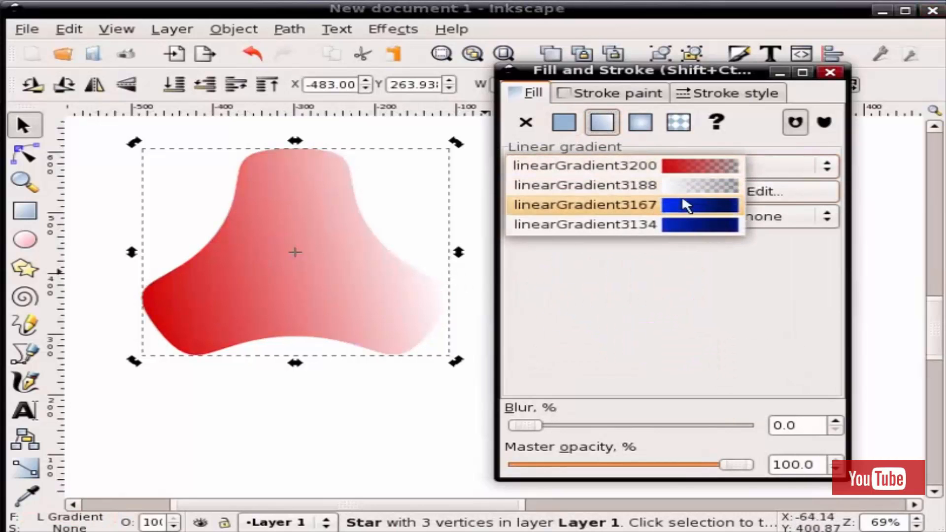
{"action": "left_click", "coordinate": [714, 167]}
{"action": "left_click", "coordinate": [749, 192]}
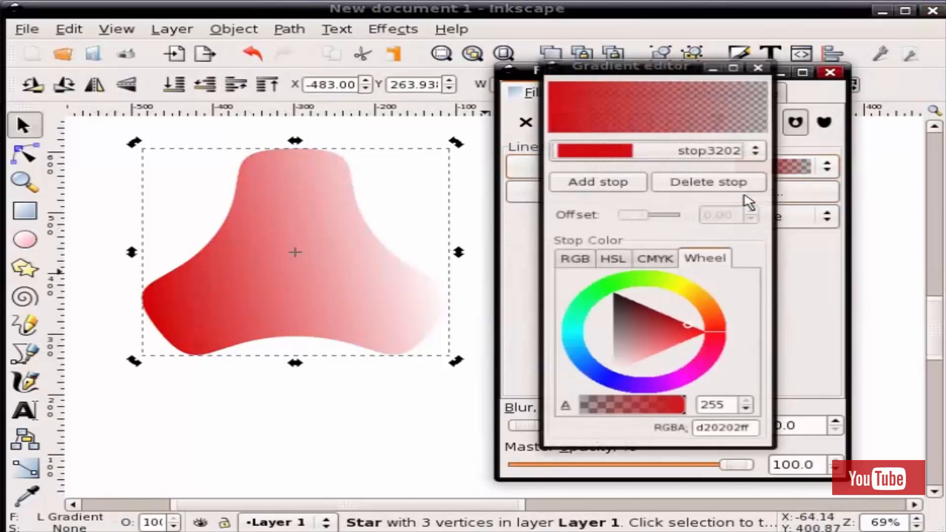
{"action": "left_click", "coordinate": [639, 146]}
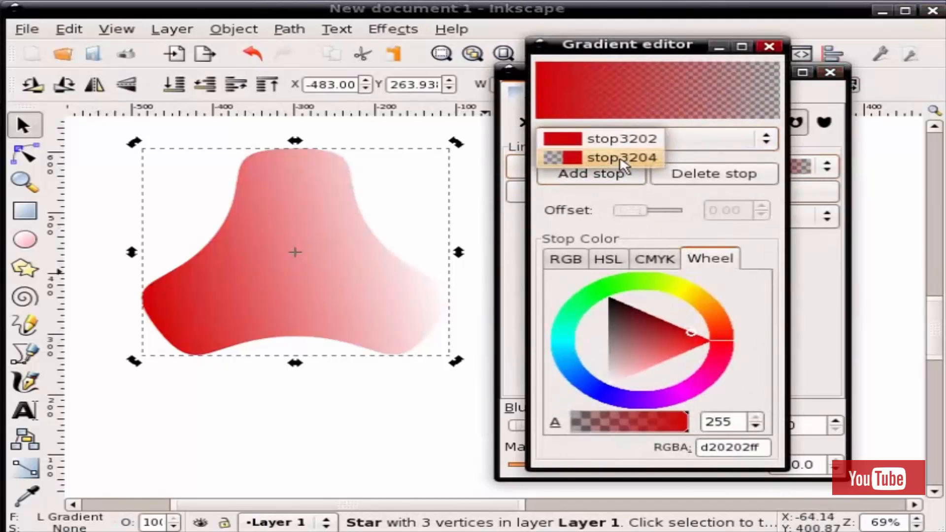
{"action": "left_click", "coordinate": [598, 156]}
{"action": "left_click_drag", "start_coordinate": [655, 432], "coordinate": [690, 428]}
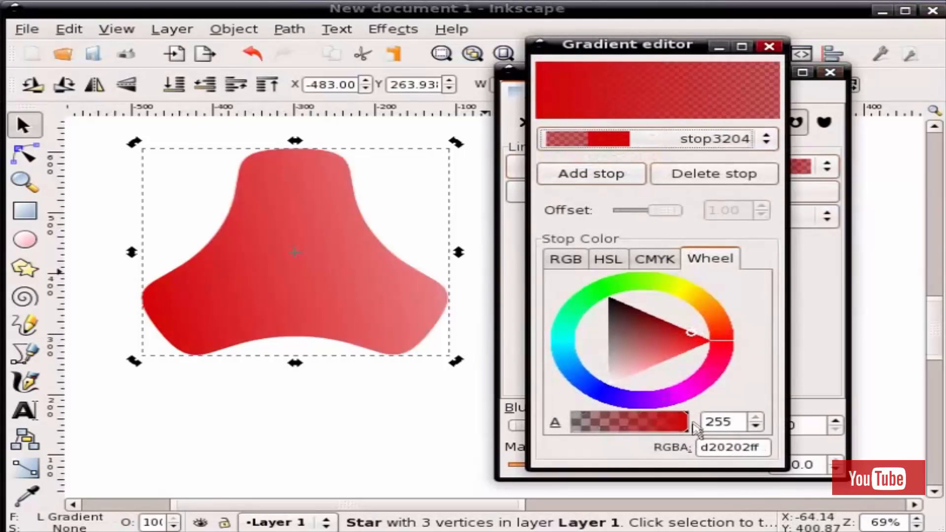
{"action": "left_click", "coordinate": [664, 325]}
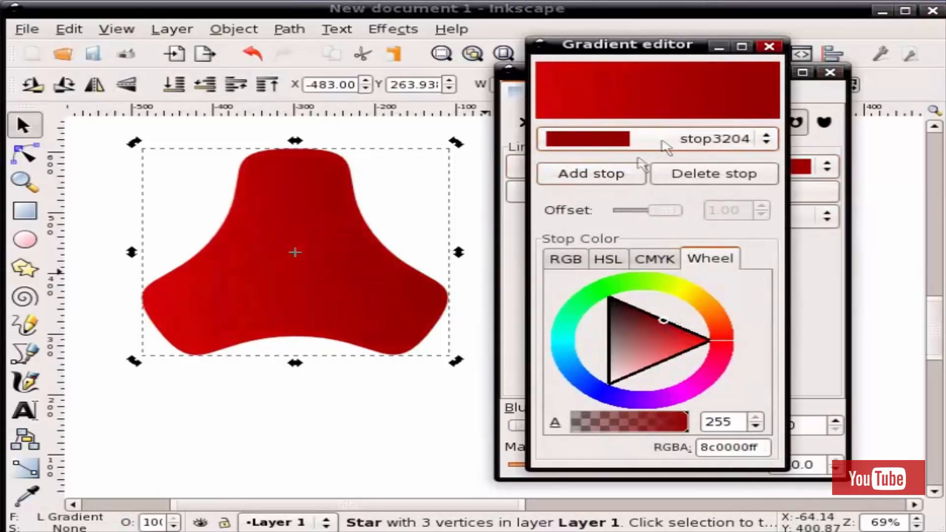
- Add a middle stop to the star's gradient, colour it 260000ff and set its offset to 0.83
{"action": "left_click", "coordinate": [622, 178]}
{"action": "left_click", "coordinate": [643, 143]}
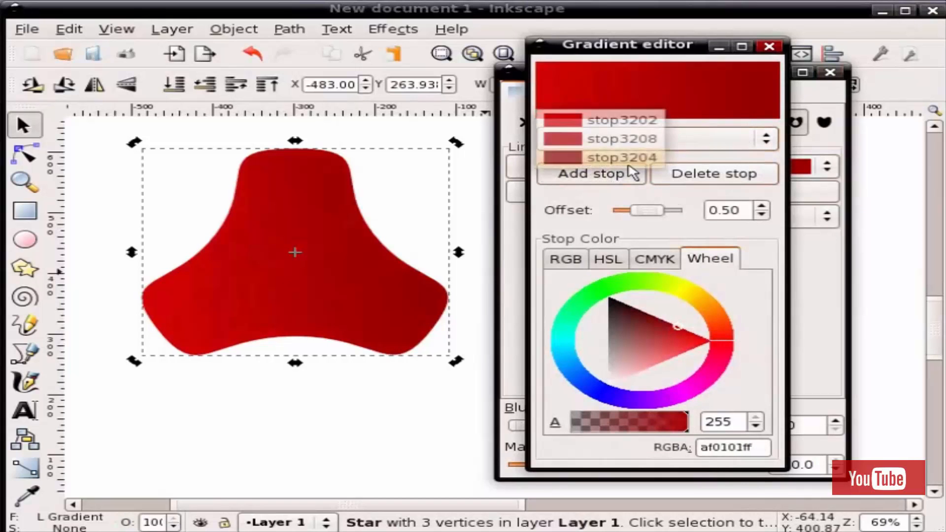
{"action": "left_click", "coordinate": [621, 139]}
{"action": "left_click_drag", "start_coordinate": [674, 329], "coordinate": [624, 306]}
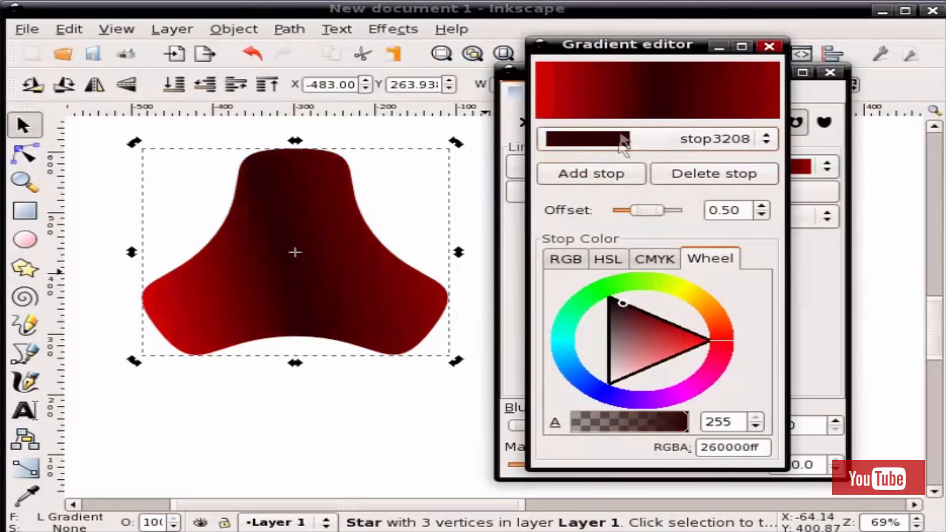
{"action": "mouse_move", "coordinate": [647, 211]}
{"action": "left_mouse_down"}
{"action": "mouse_move", "coordinate": [667, 210]}
{"action": "mouse_move", "coordinate": [658, 216]}
{"action": "left_mouse_up"}
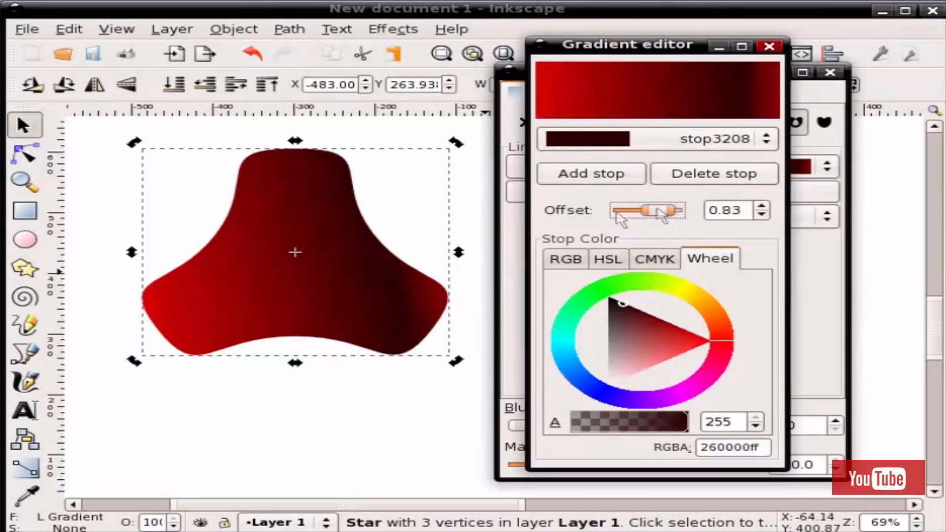
- Reorient the star's linear gradient to run vertically from its top centre down to the middle of its lower edge
{"action": "left_click", "coordinate": [306, 240]}
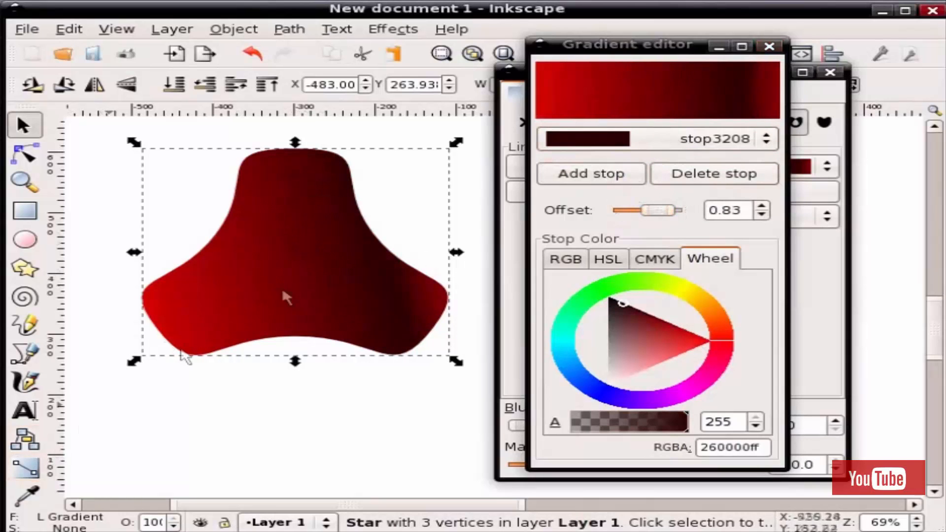
{"action": "key", "text": "shift+F9"}
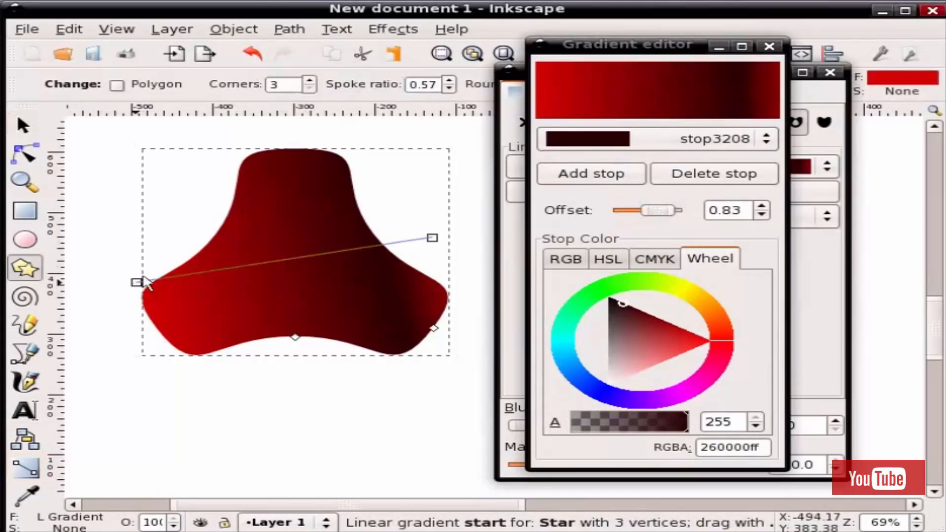
{"action": "left_click_drag", "start_coordinate": [144, 278], "coordinate": [291, 154]}
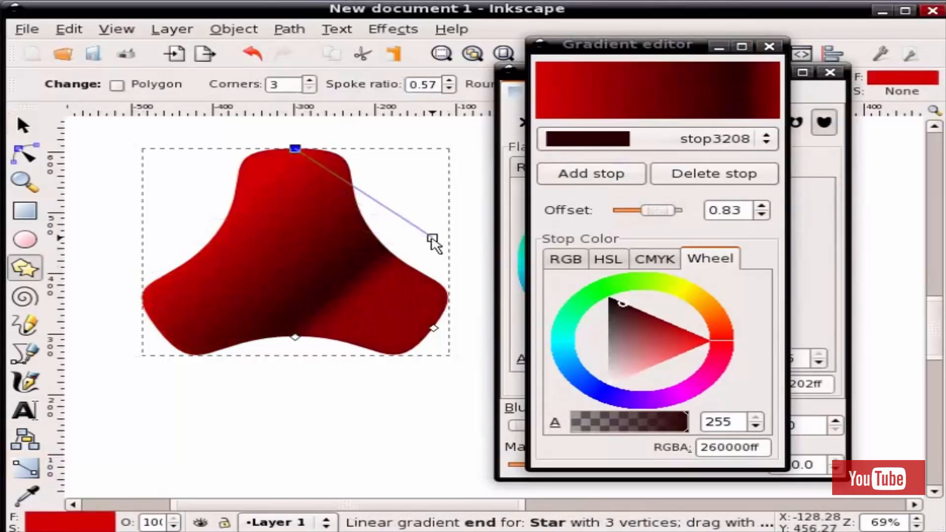
{"action": "left_click_drag", "start_coordinate": [432, 240], "coordinate": [295, 341]}
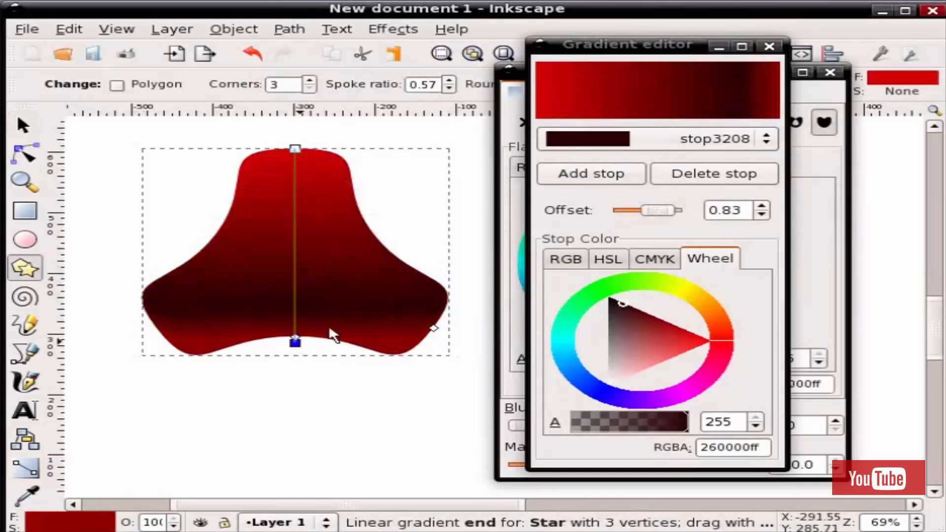
{"action": "key", "text": "s"}
{"action": "left_click", "coordinate": [330, 271]}
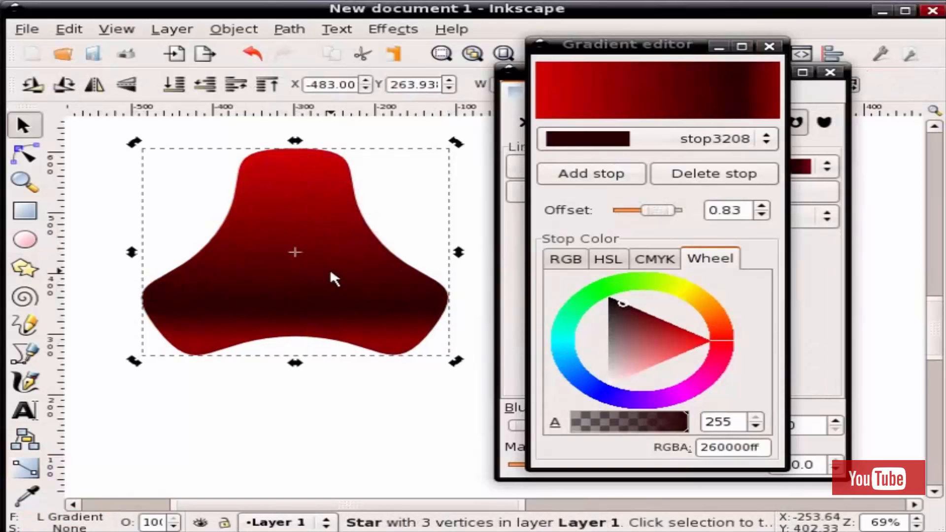
- Close the gradient editor, duplicate the star in place and give the copy a flat yellow fill, d1d202ff
{"action": "left_click", "coordinate": [769, 47]}
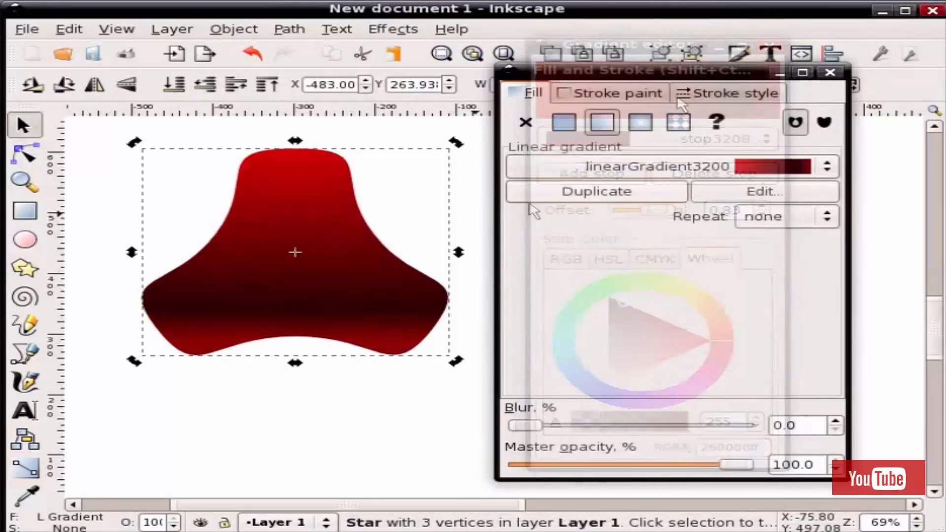
{"action": "left_click", "coordinate": [563, 122]}
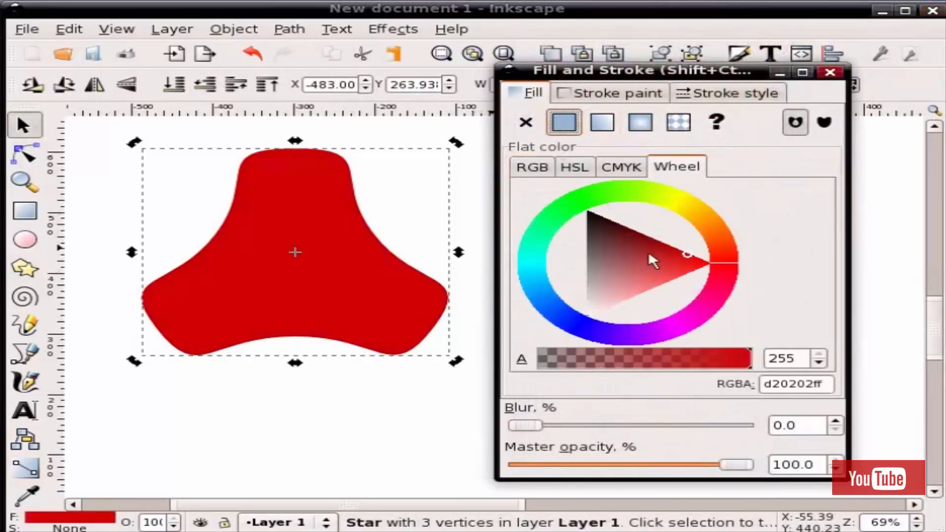
{"action": "left_click", "coordinate": [673, 199]}
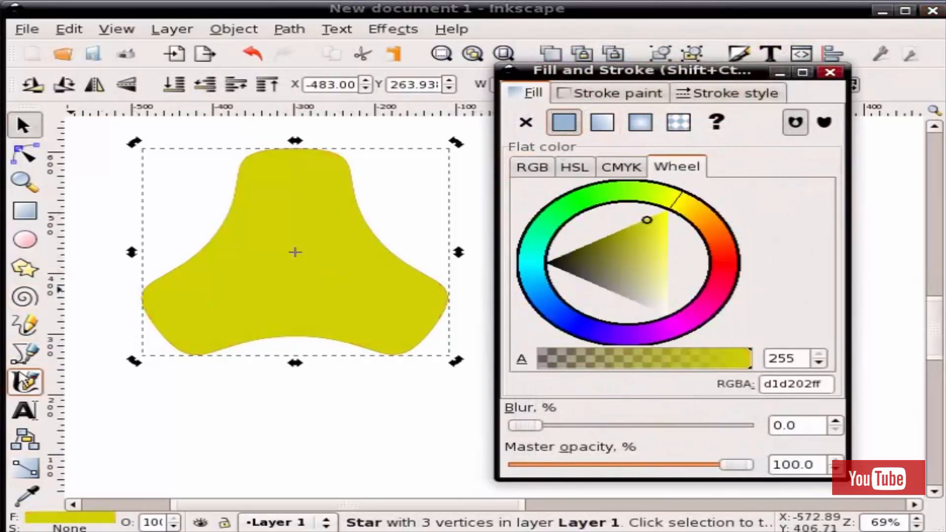
- Draw a closed Bezier path wider than the star, with a downward-bulging curved lower edge crossing it and straight sides above it
{"action": "left_click", "coordinate": [24, 353]}
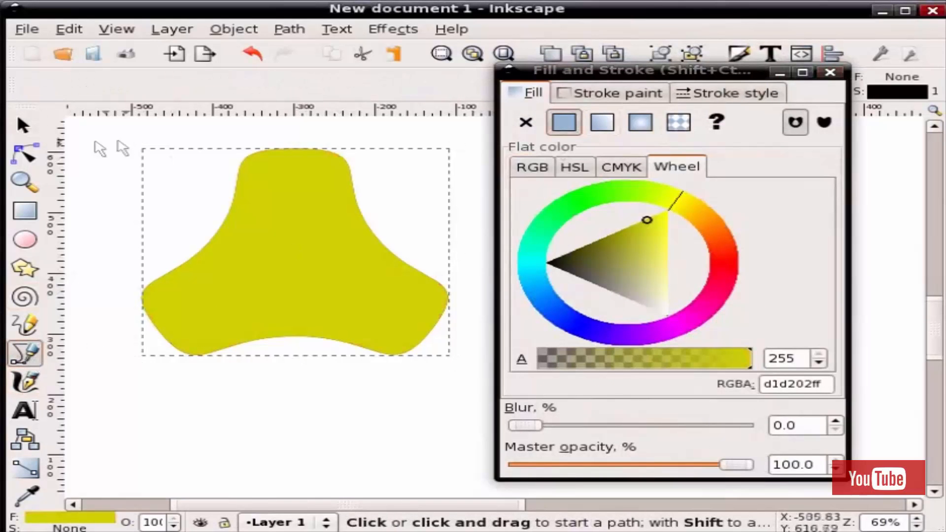
{"action": "left_click_drag", "start_coordinate": [85, 157], "coordinate": [298, 316]}
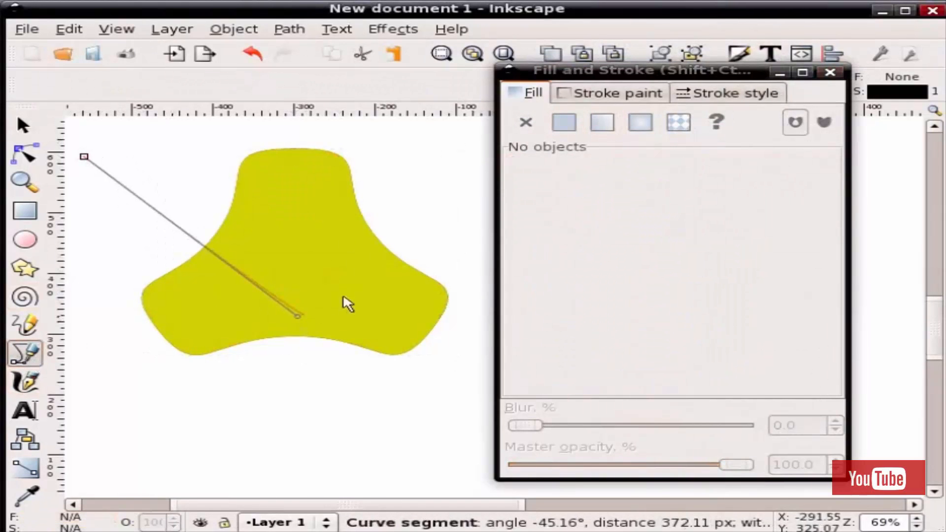
{"action": "left_click", "coordinate": [466, 182]}
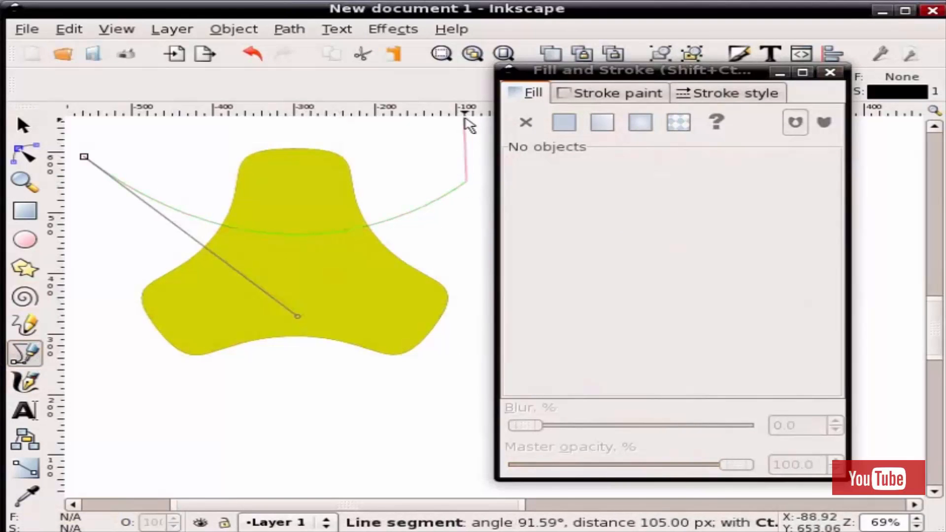
{"action": "scroll", "coordinate": [468, 126], "scroll_direction": "up", "scroll_amount": 3}
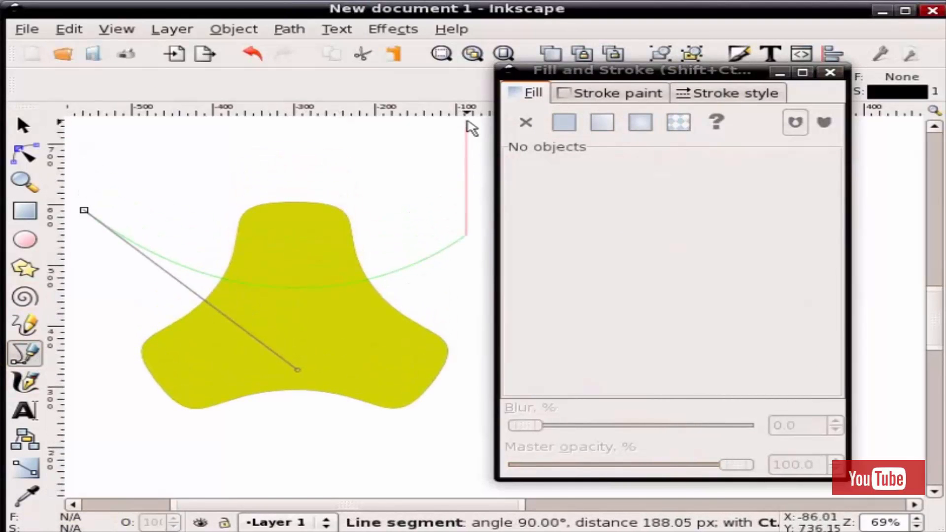
{"action": "left_click", "coordinate": [466, 120]}
{"action": "left_click", "coordinate": [87, 125]}
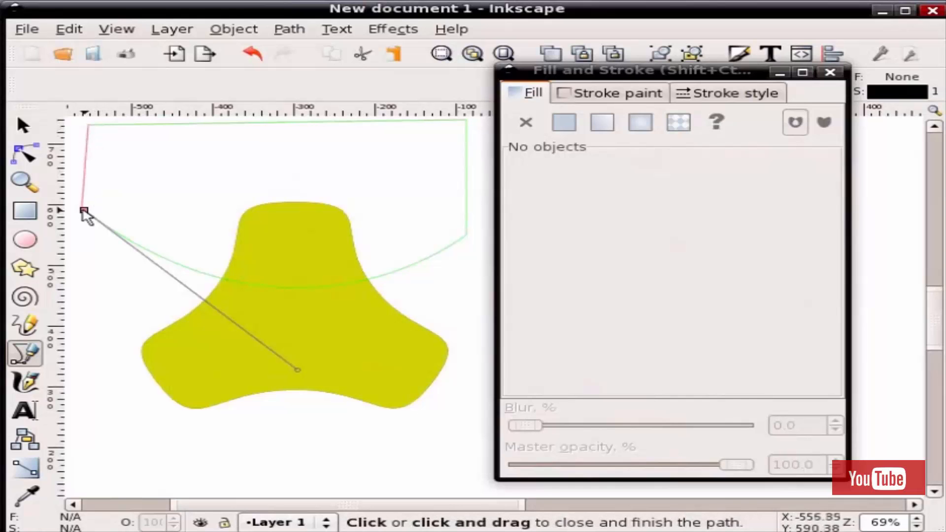
{"action": "left_click", "coordinate": [83, 211]}
- Lower the curved path so it covers most of the star and intersect it with the yellow copy
{"action": "key", "text": "F1"}
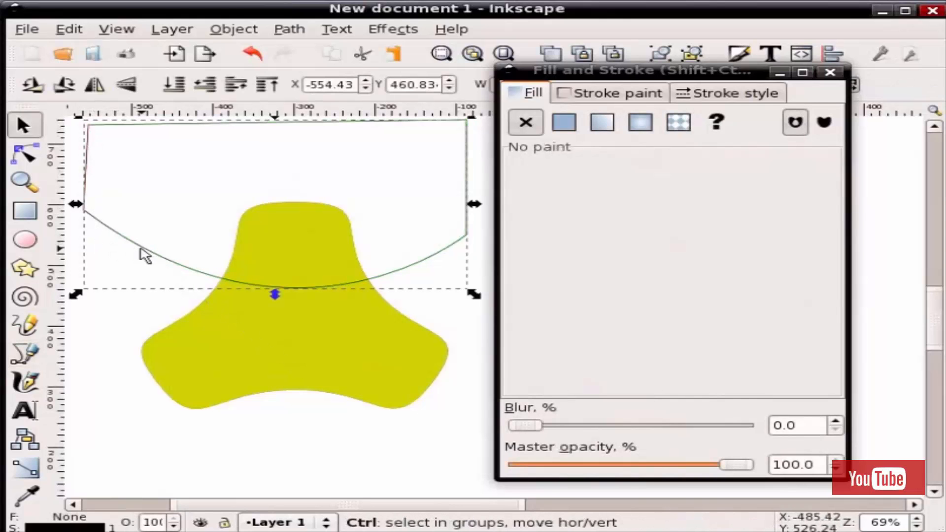
{"action": "left_click_drag", "start_coordinate": [143, 251], "coordinate": [143, 320]}
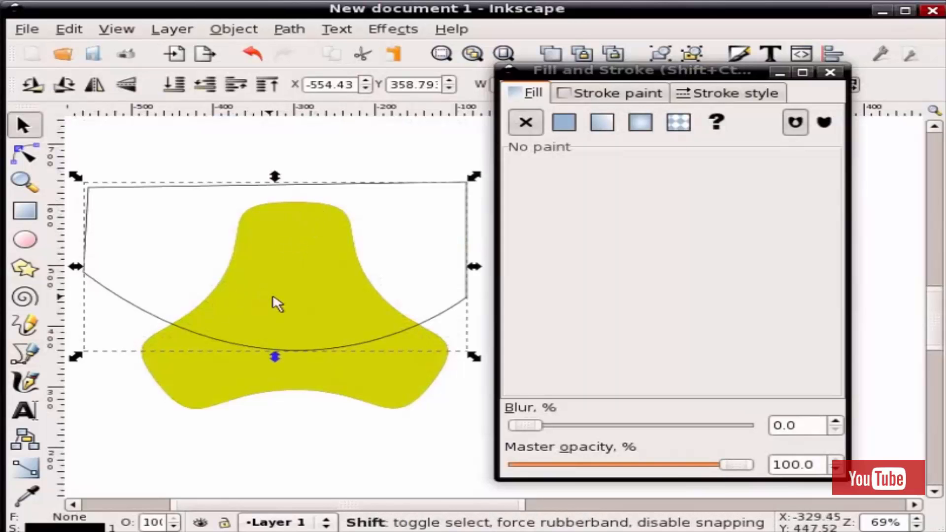
{"action": "left_click", "coordinate": [280, 305], "text": "shift"}
{"action": "left_click", "coordinate": [290, 31]}
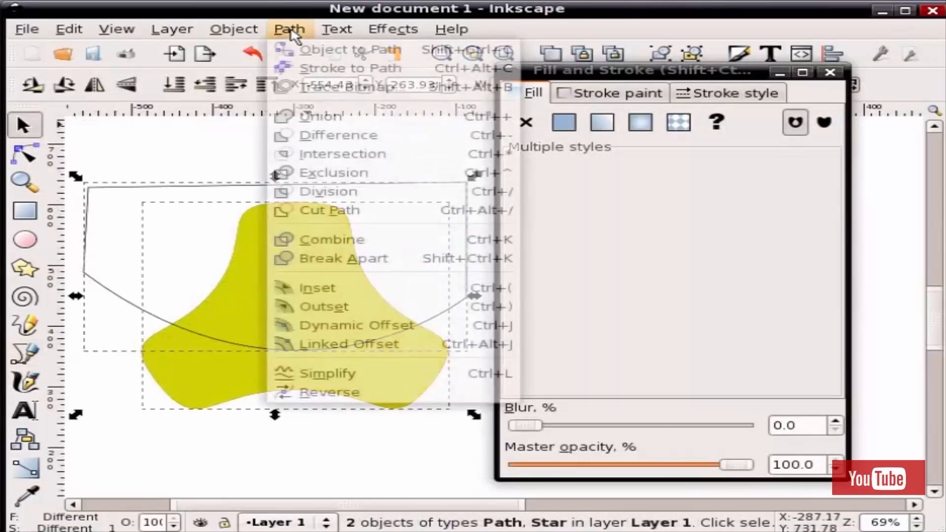
{"action": "left_click", "coordinate": [312, 155]}
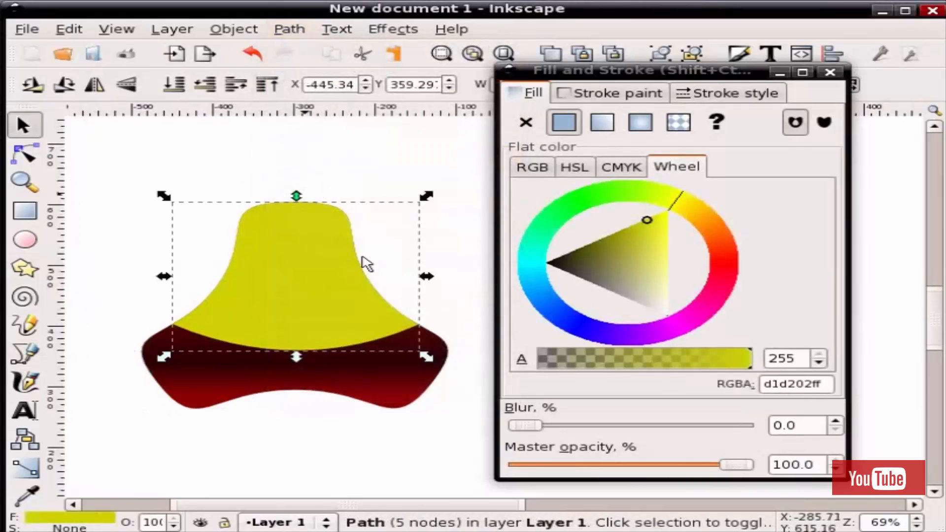
- Change the intersected shape's fill to white, ffffffff, and convert the shape to a path
{"action": "left_click_drag", "start_coordinate": [644, 261], "coordinate": [672, 315]}
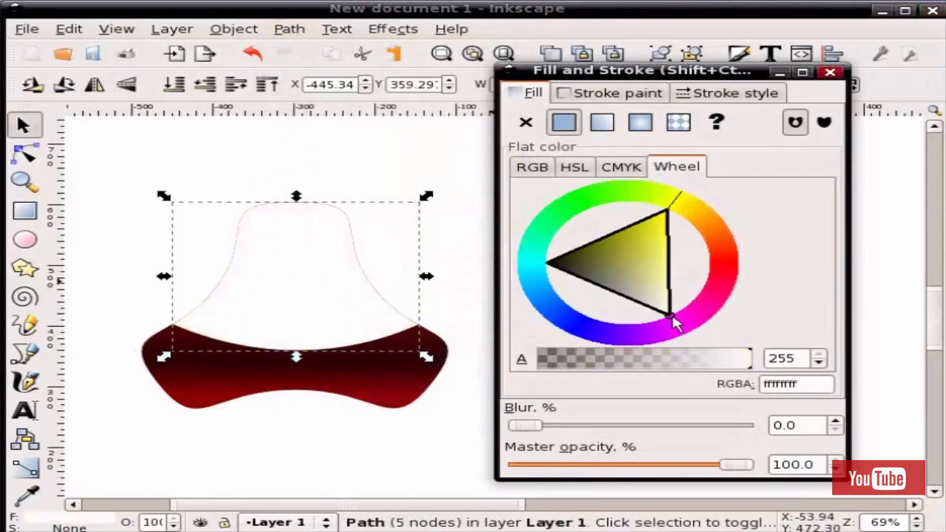
{"action": "left_click", "coordinate": [317, 283]}
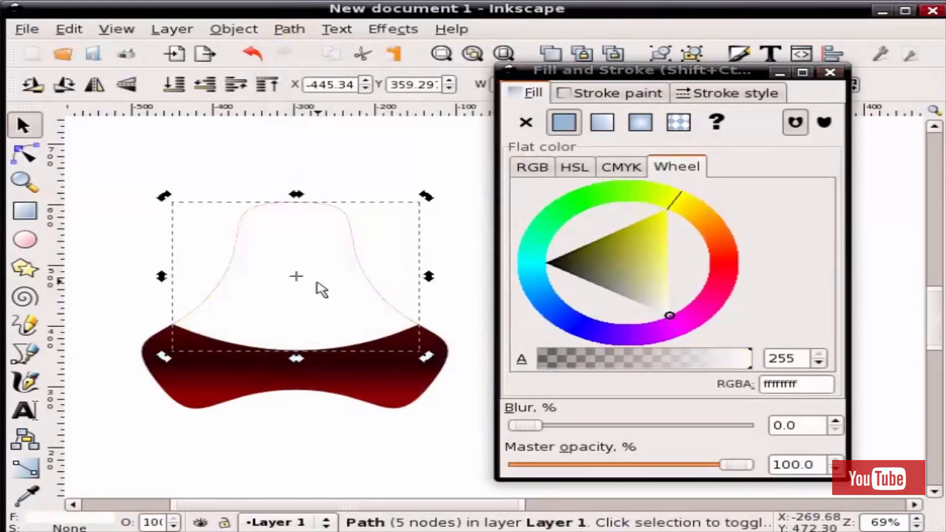
{"action": "left_click", "coordinate": [290, 34]}
{"action": "left_click", "coordinate": [295, 47]}
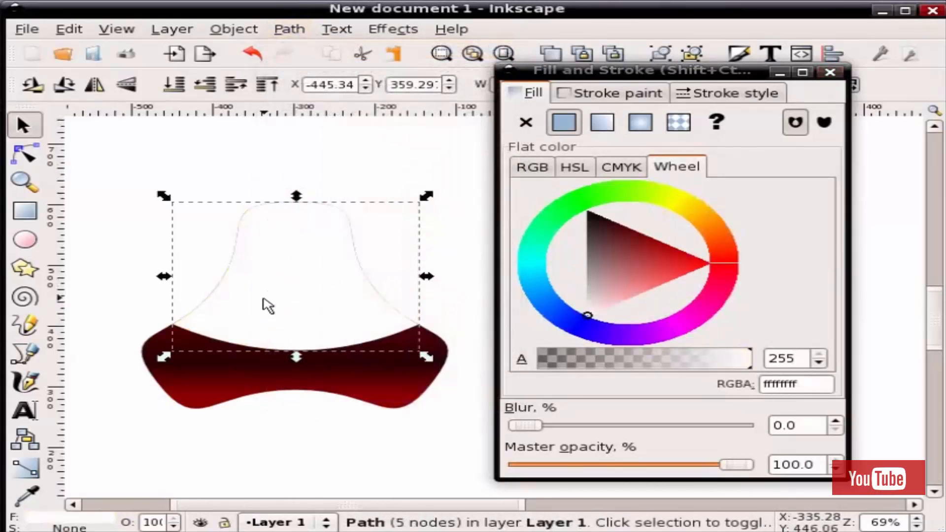
- Apply a dynamic offset to the white highlight shape and inset it by about 29 pt
{"action": "key", "text": "n"}
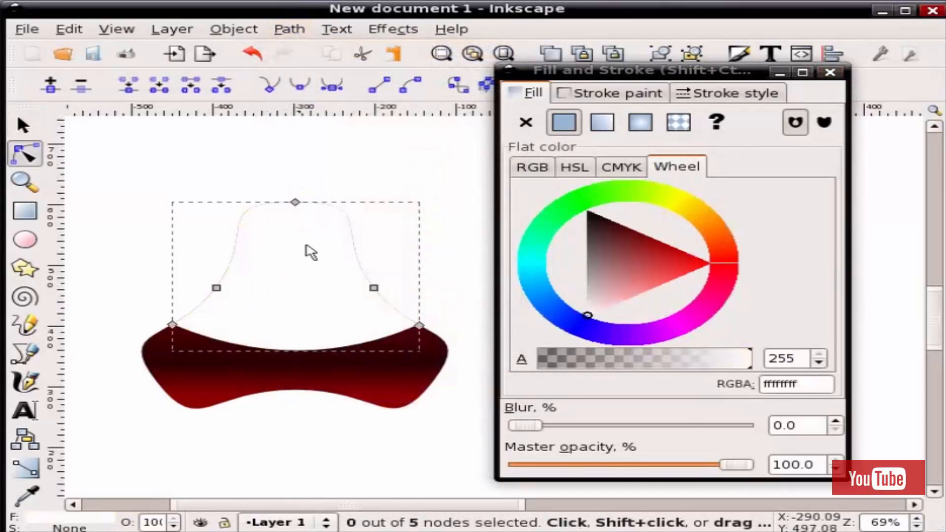
{"action": "left_click", "coordinate": [296, 32]}
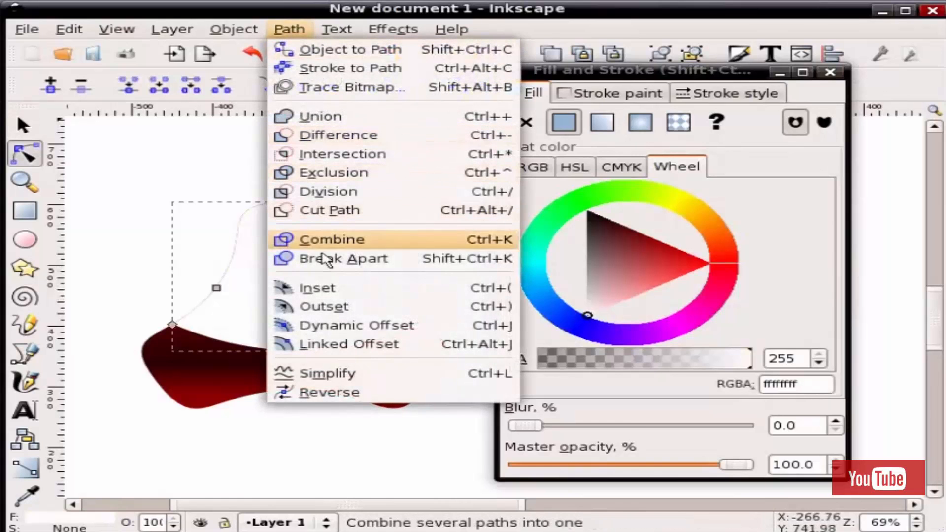
{"action": "left_click", "coordinate": [340, 326]}
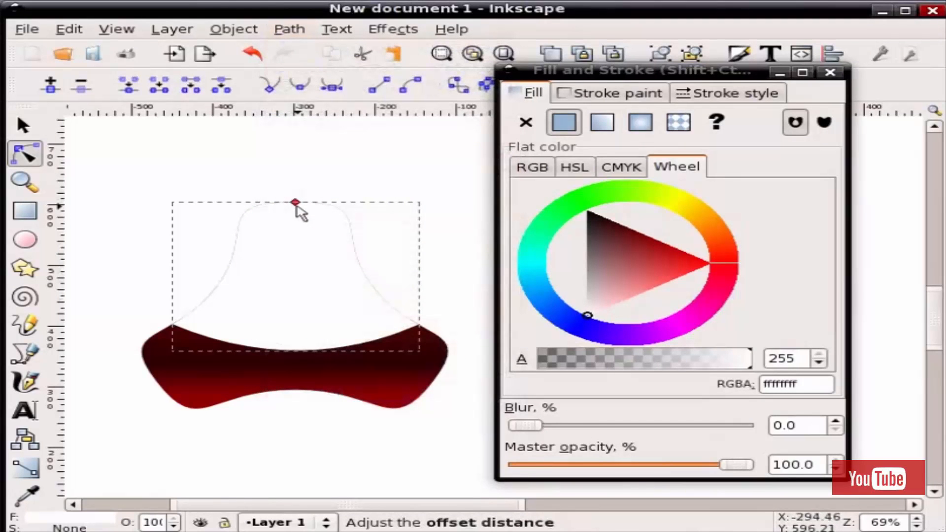
{"action": "left_click_drag", "start_coordinate": [296, 210], "coordinate": [296, 223]}
{"action": "key", "text": "s"}
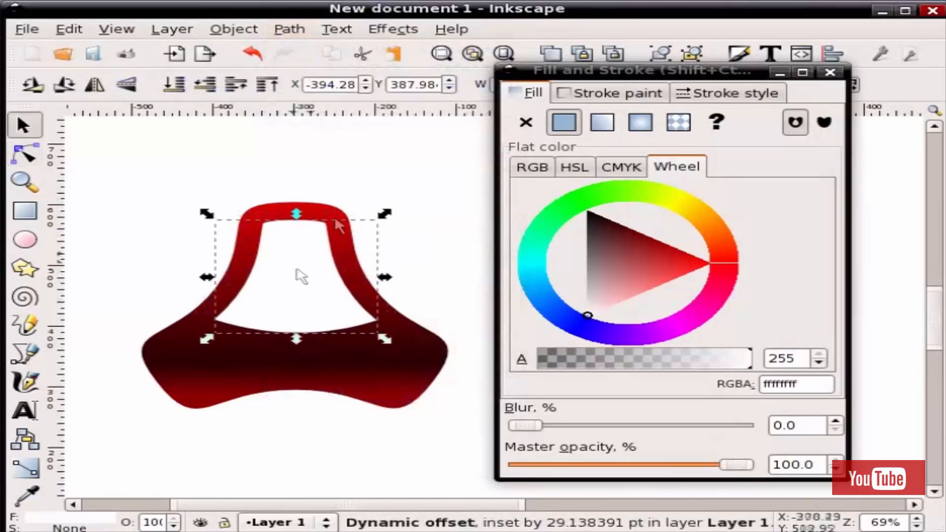
- Convert the inset highlight to a path and round its corners with a dynamic offset outset by about 19 pt
{"action": "left_click", "coordinate": [294, 31]}
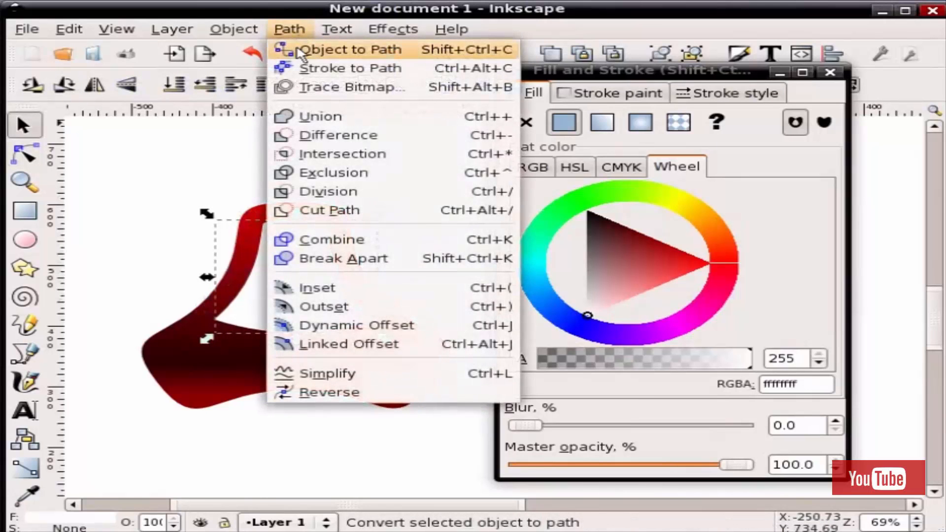
{"action": "left_click", "coordinate": [302, 50]}
{"action": "key", "text": "n"}
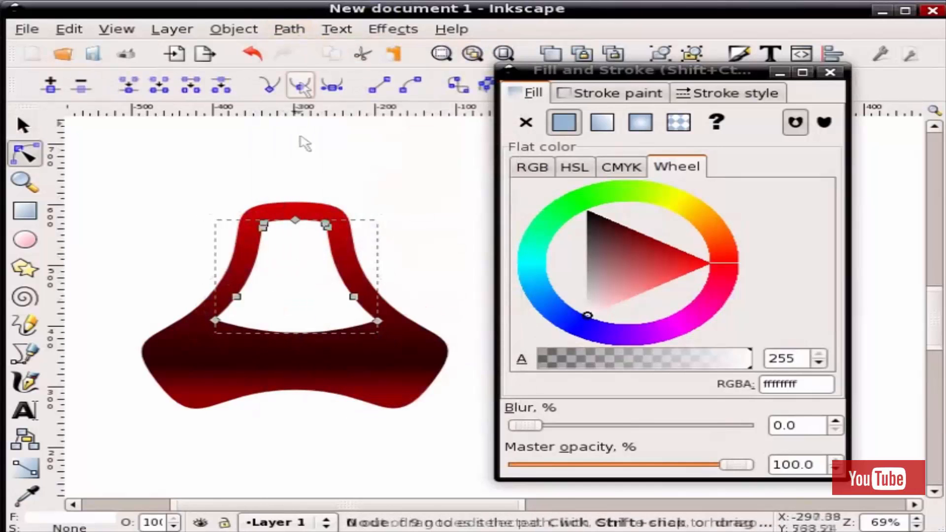
{"action": "left_click", "coordinate": [299, 31]}
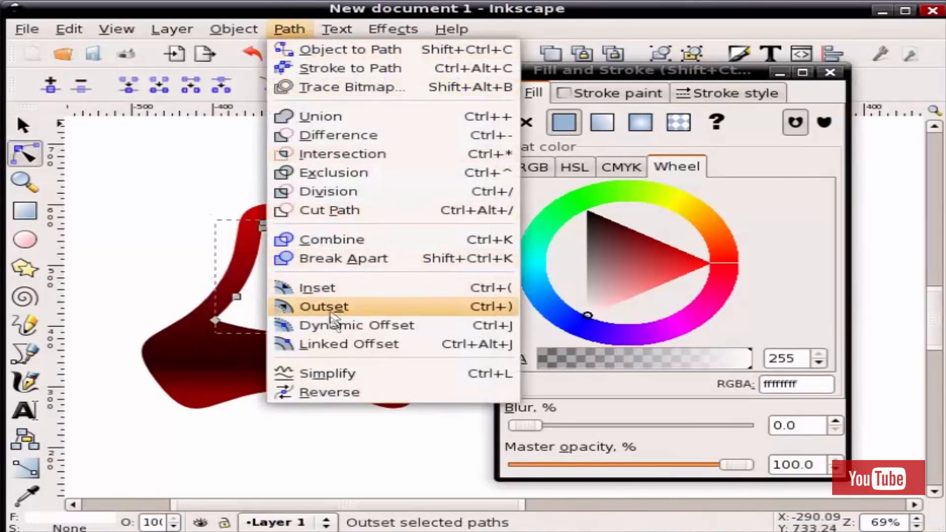
{"action": "left_click", "coordinate": [334, 324]}
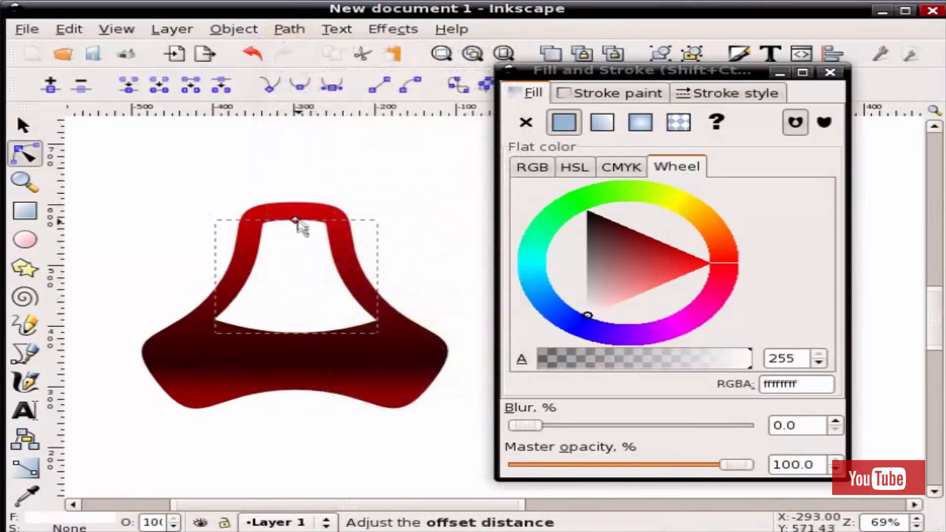
{"action": "left_click_drag", "start_coordinate": [298, 217], "coordinate": [294, 208]}
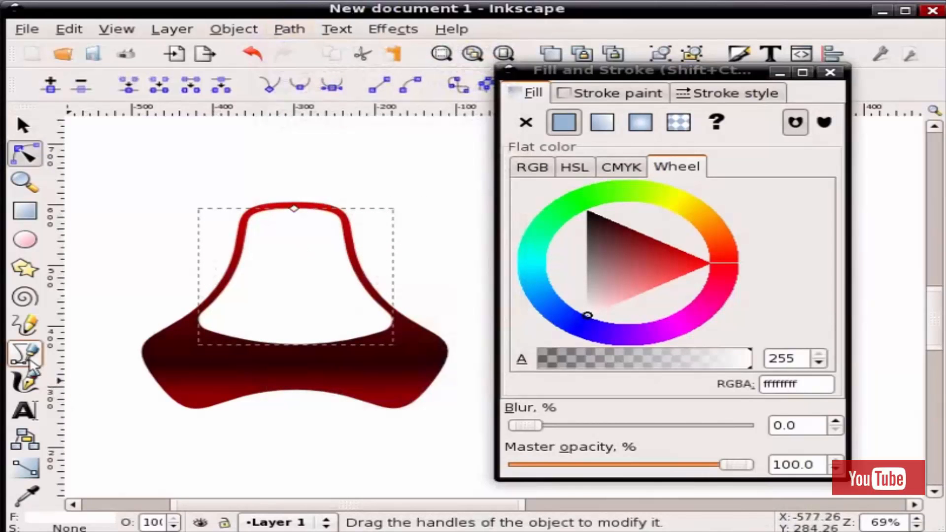
{"action": "key", "text": "s"}
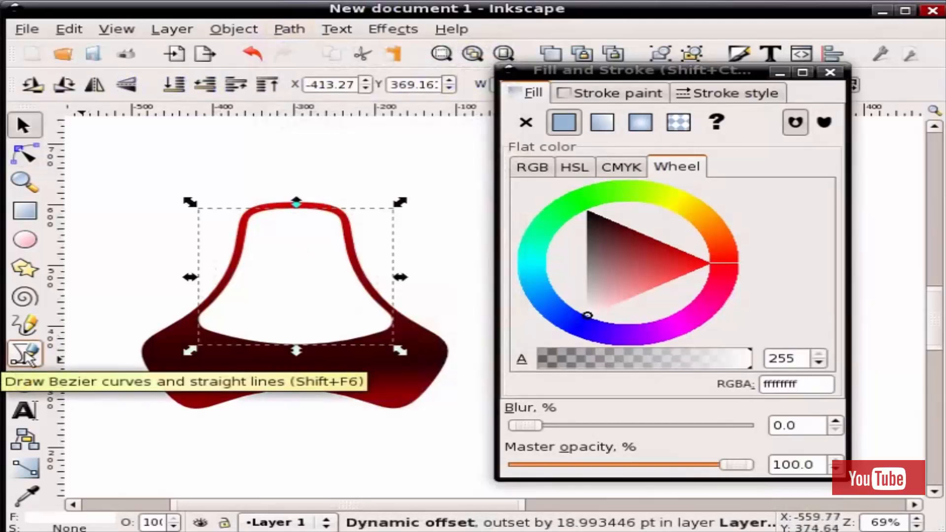
- Apply a vertical white-to-transparent linear gradient to the highlight, from just above its top to below its lower edge, and deselect it
{"action": "left_click", "coordinate": [24, 466]}
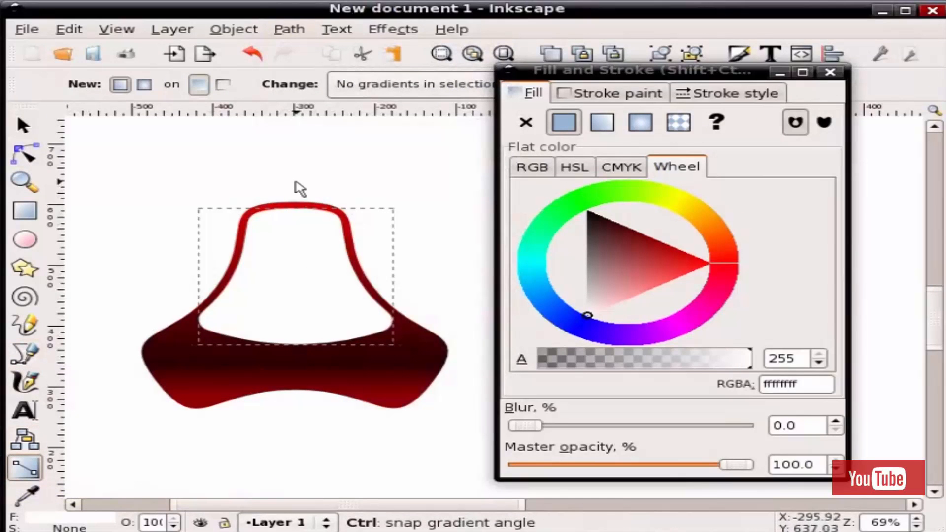
{"action": "left_click_drag", "start_coordinate": [295, 181], "coordinate": [295, 394]}
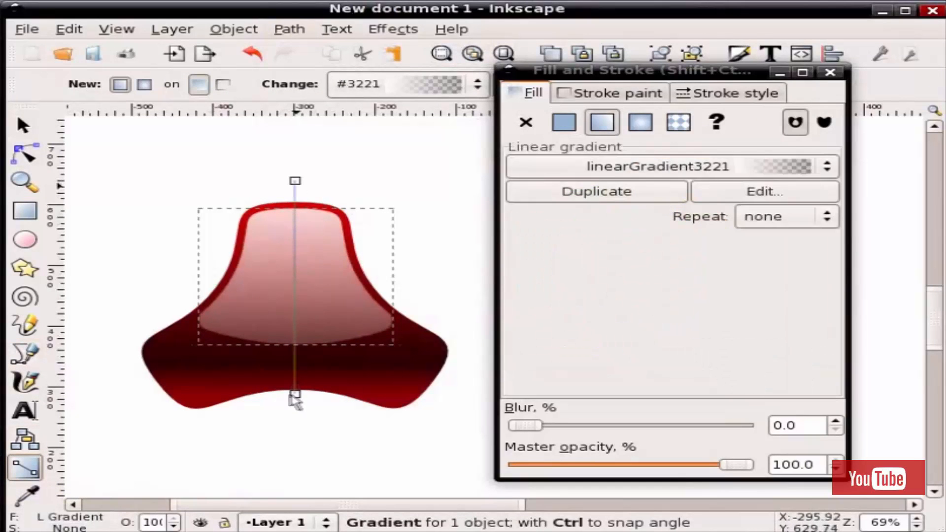
{"action": "left_click", "coordinate": [295, 394]}
{"action": "key", "text": "s"}
{"action": "left_click", "coordinate": [433, 211]}
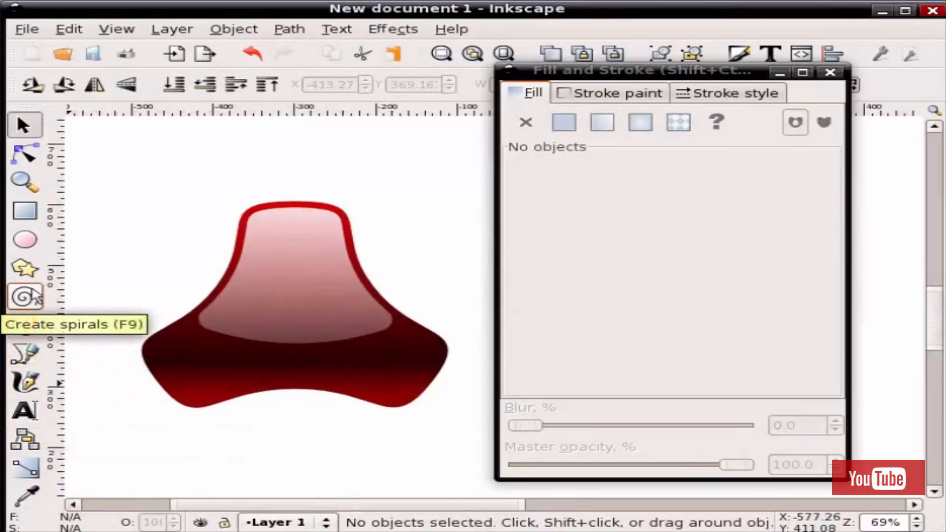
- Draw a large ellipse centred over the red button so it covers it completely, and fill it with opaque black, 000000ff
{"action": "left_click", "coordinate": [25, 240]}
{"action": "left_click_drag", "start_coordinate": [295, 323], "coordinate": [509, 460]}
{"action": "left_click_drag", "start_coordinate": [590, 252], "coordinate": [586, 211]}
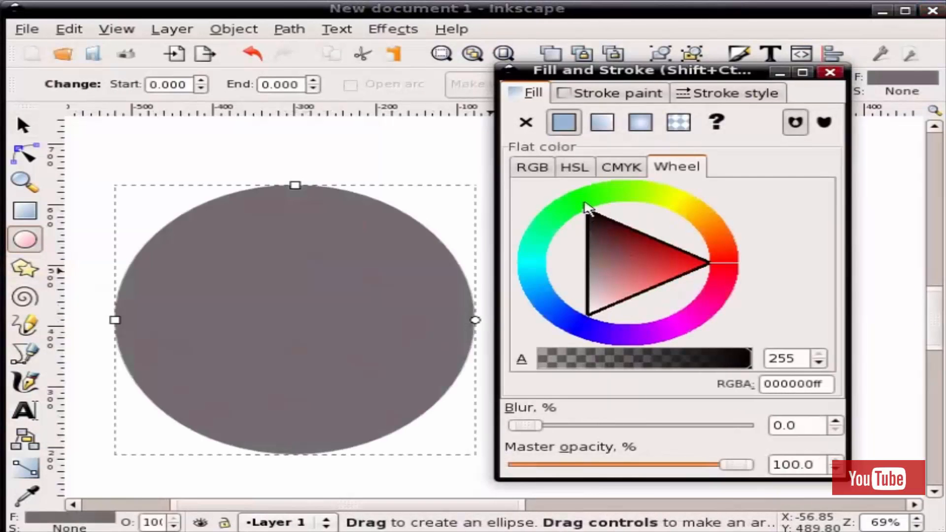
{"action": "key", "text": "s"}
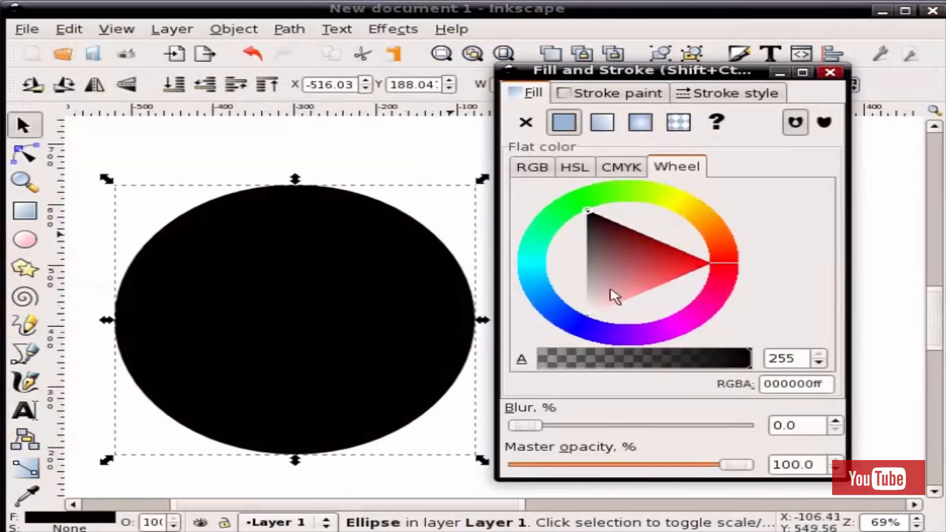
- Fill a duplicate of the black ellipse white, ffffffff, and fade it to transparent with a diagonal linear gradient from upper left to lower right
{"action": "left_click_drag", "start_coordinate": [614, 296], "coordinate": [587, 316]}
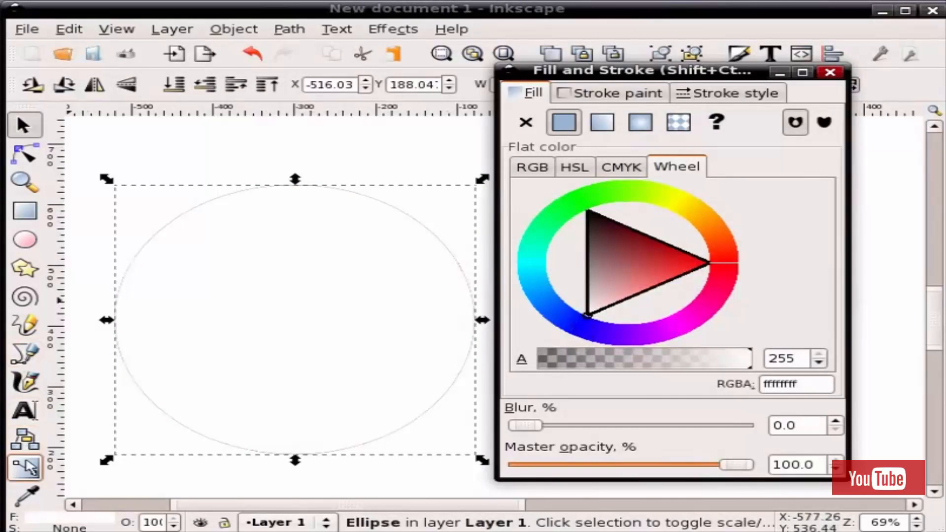
{"action": "left_click", "coordinate": [25, 467]}
{"action": "left_click_drag", "start_coordinate": [89, 170], "coordinate": [344, 363]}
{"action": "key", "text": "F1"}
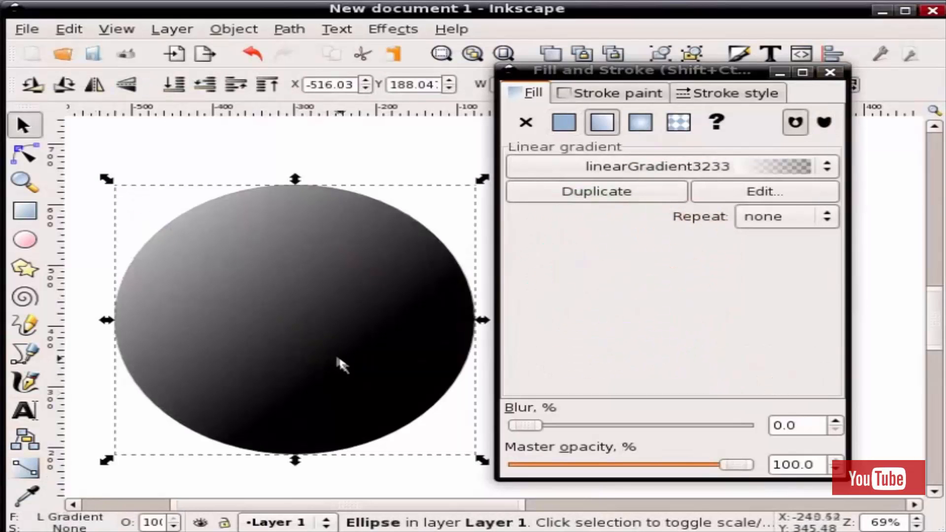
- Lower the gradient ellipse behind the red button shapes, and lower the black ellipse beneath the gradient ellipse
{"action": "key", "text": "ctrl+d"}
{"action": "key", "text": "ctrl+d"}
{"action": "key", "text": "ctrl+d"}
{"action": "key", "text": "ctrl+d"}
{"action": "key", "text": "ctrl+d"}
{"action": "key", "text": "ctrl+d"}
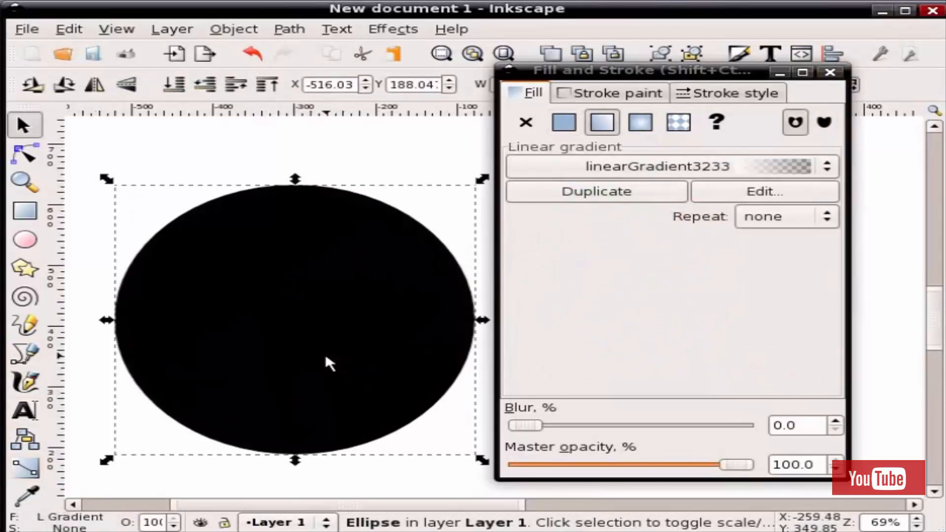
{"action": "left_click", "coordinate": [316, 339]}
{"action": "key", "text": "Page_Down"}
{"action": "key", "text": "Page_Down"}
{"action": "key", "text": "Page_Down"}
{"action": "key", "text": "Page_Down"}
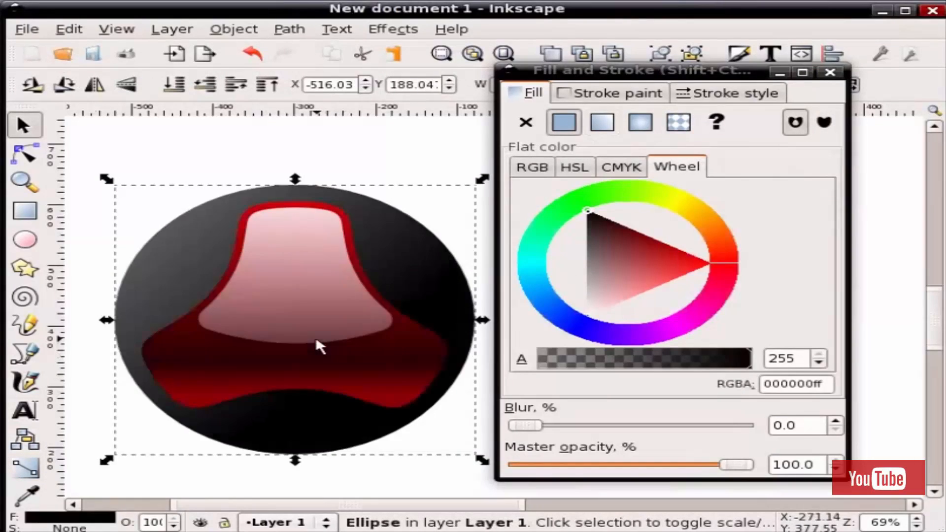
- Set the gradient ellipse's master opacity to 81.9%, deselect it, and close the Fill and Stroke dialog
{"action": "left_click", "coordinate": [201, 285]}
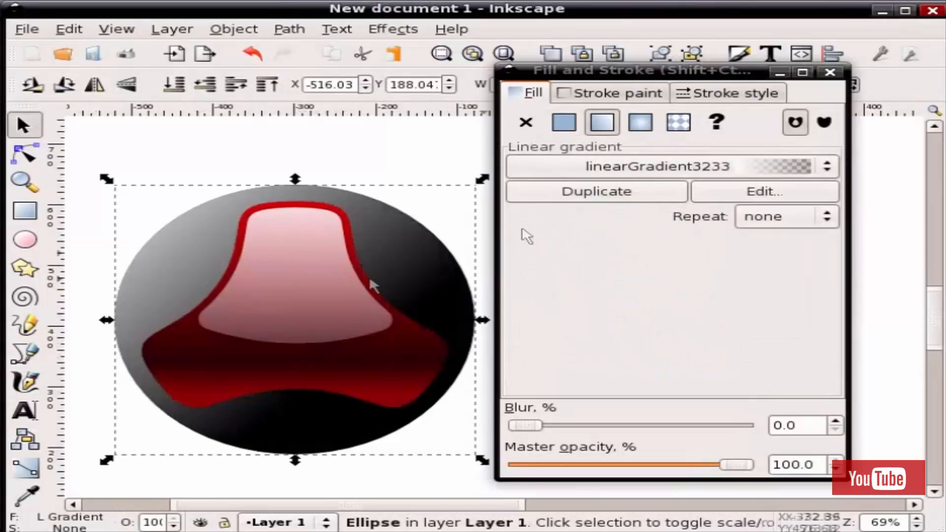
{"action": "left_click_drag", "start_coordinate": [744, 471], "coordinate": [705, 467]}
{"action": "left_click", "coordinate": [422, 481]}
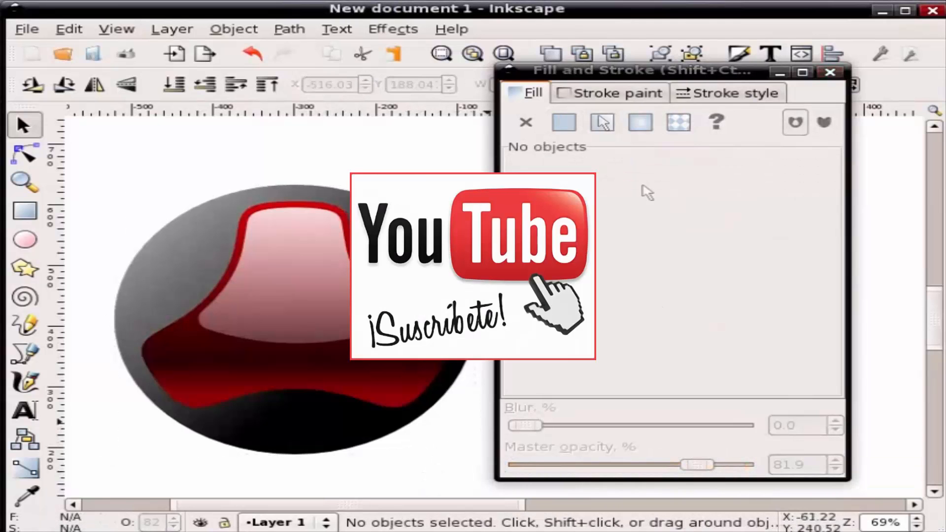
{"action": "left_click", "coordinate": [831, 72]}
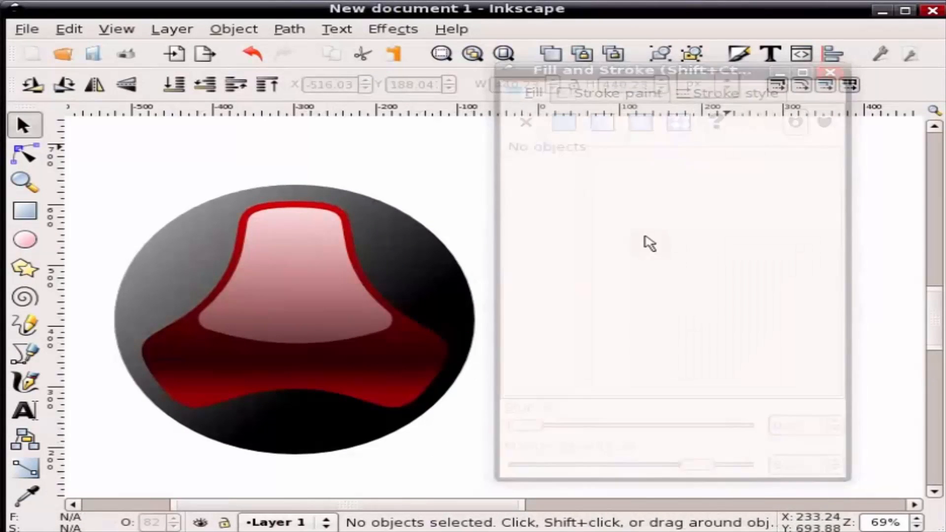